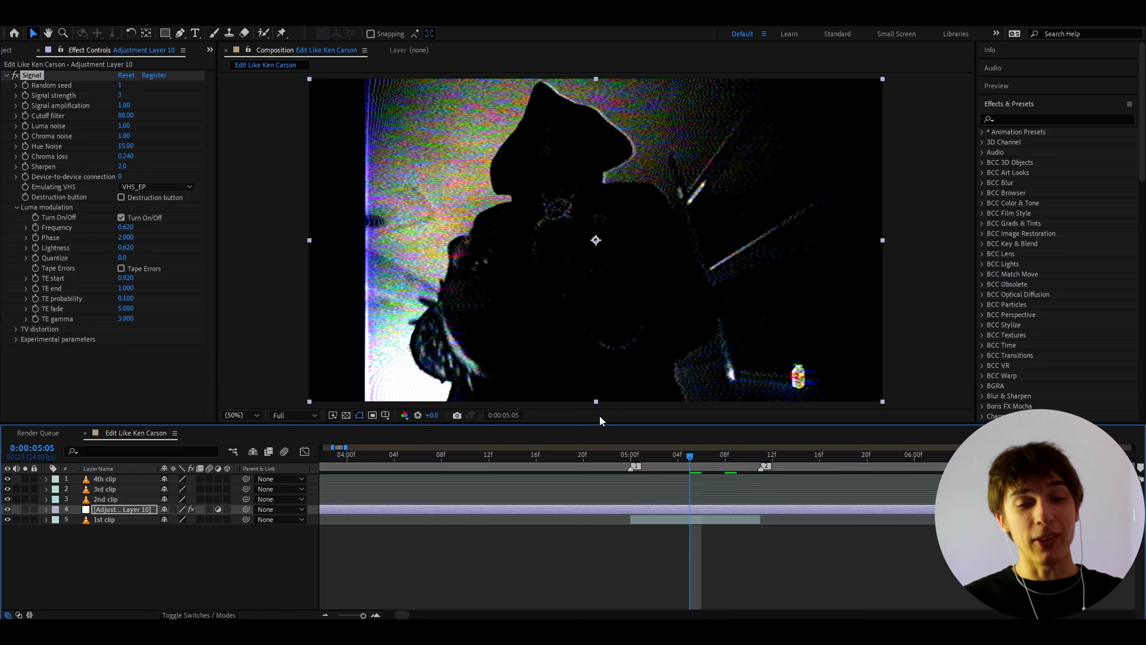
Step: Add a Fast Box Blur effect to the adjustment layer and set its Blur Radius to 2
key("ctrl+space")
type("fast")
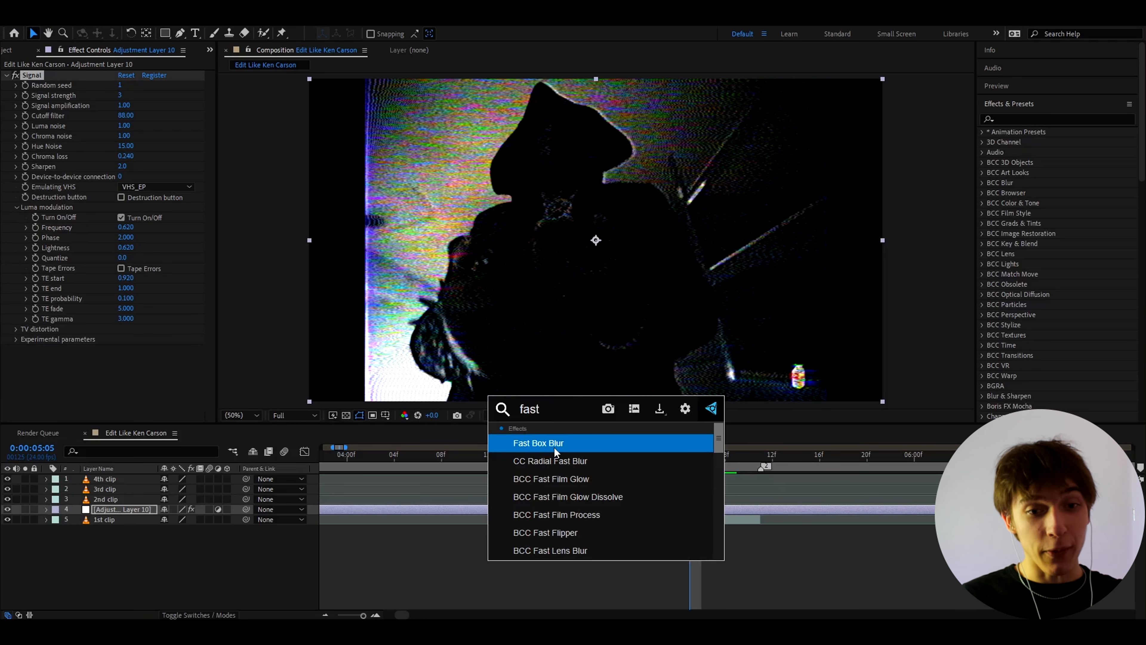
key("Return")
left_click(123, 360)
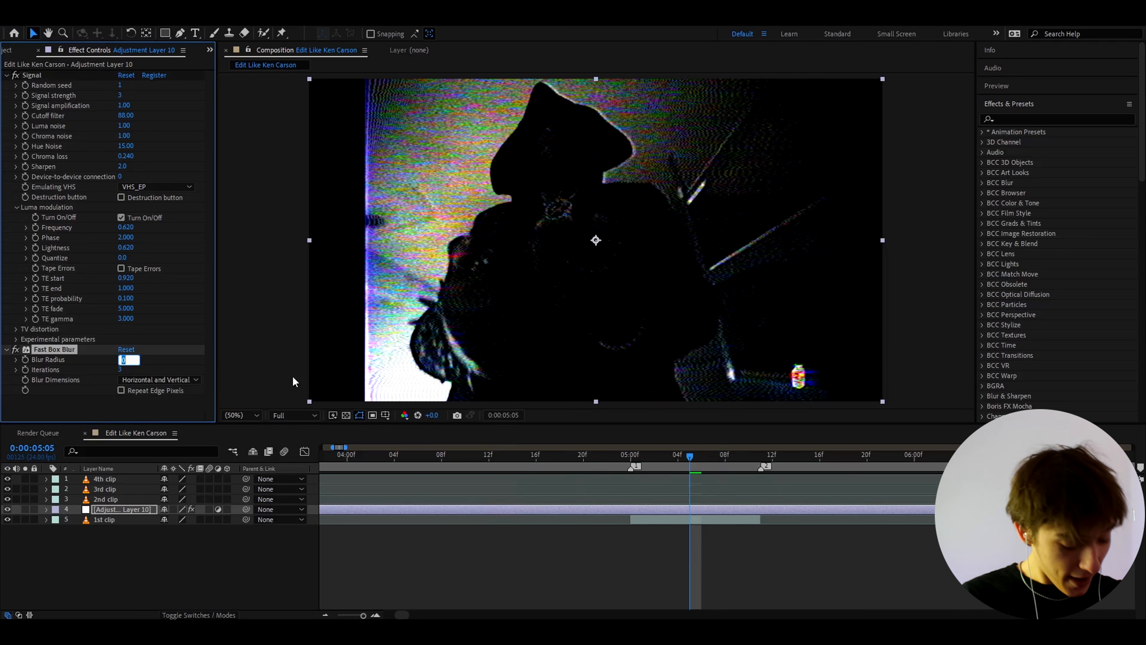
type("2")
key("Return")
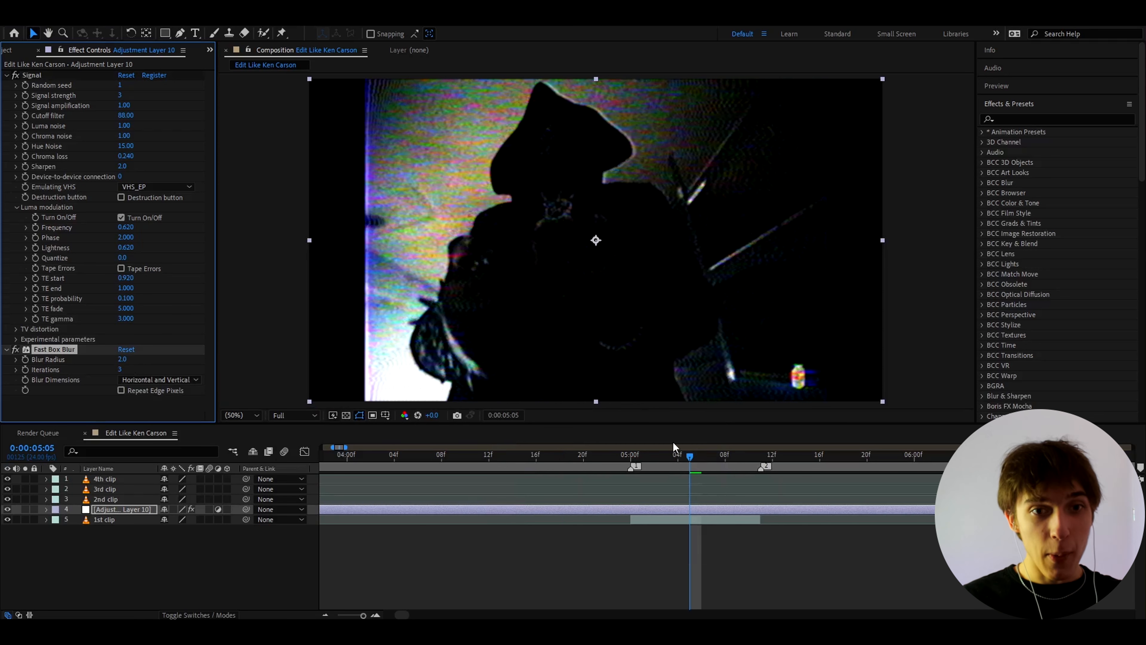
Step: Add an Unsharp Mask effect to the adjustment layer with Radius 4 and Amount 120
key("ctrl+space")
type("unsha")
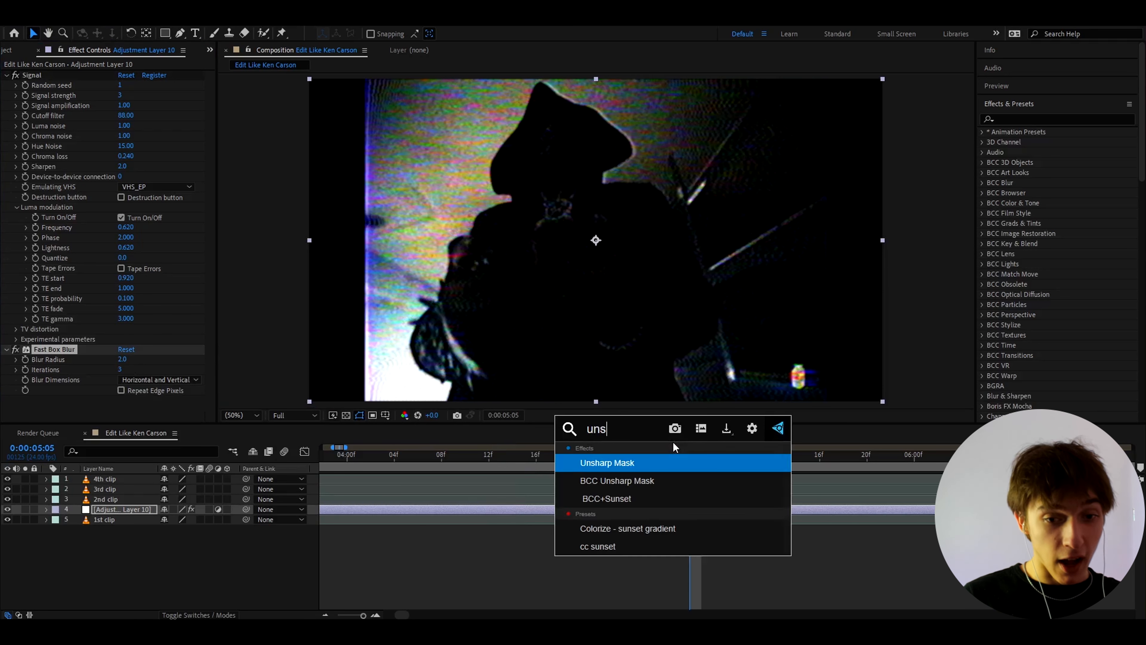
left_click(616, 458)
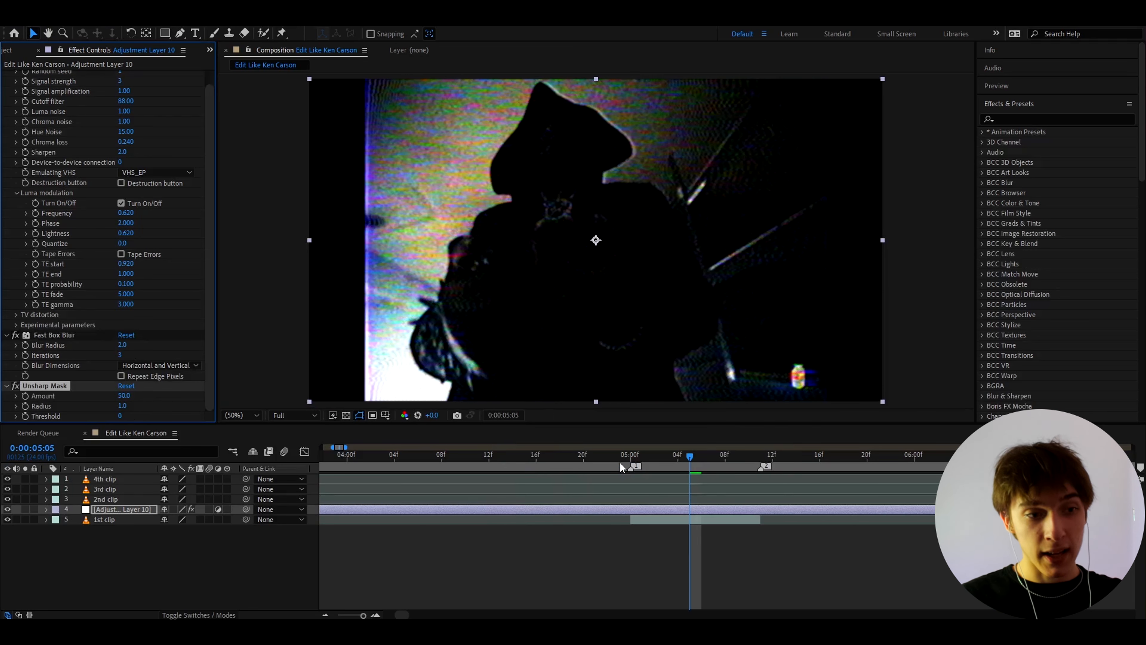
left_click(126, 405)
type("4")
key("Return")
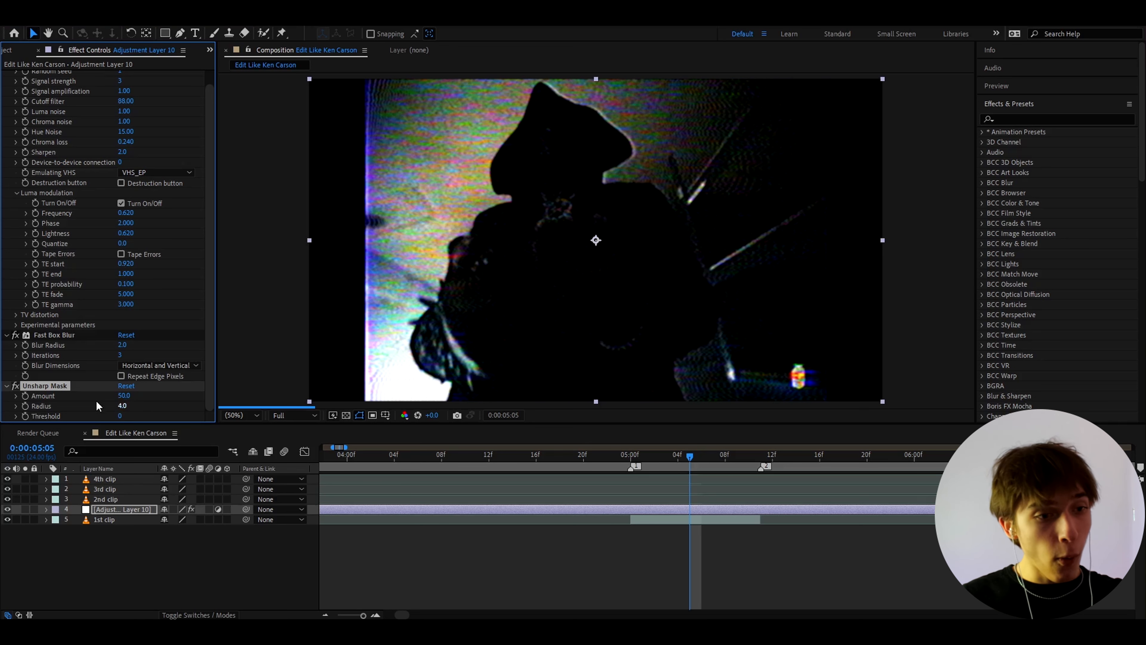
left_click(123, 395)
type("120")
key("Return")
Step: Add a Hue/Saturation effect to the adjustment layer and set Master Saturation to -38
key("ctrl+space")
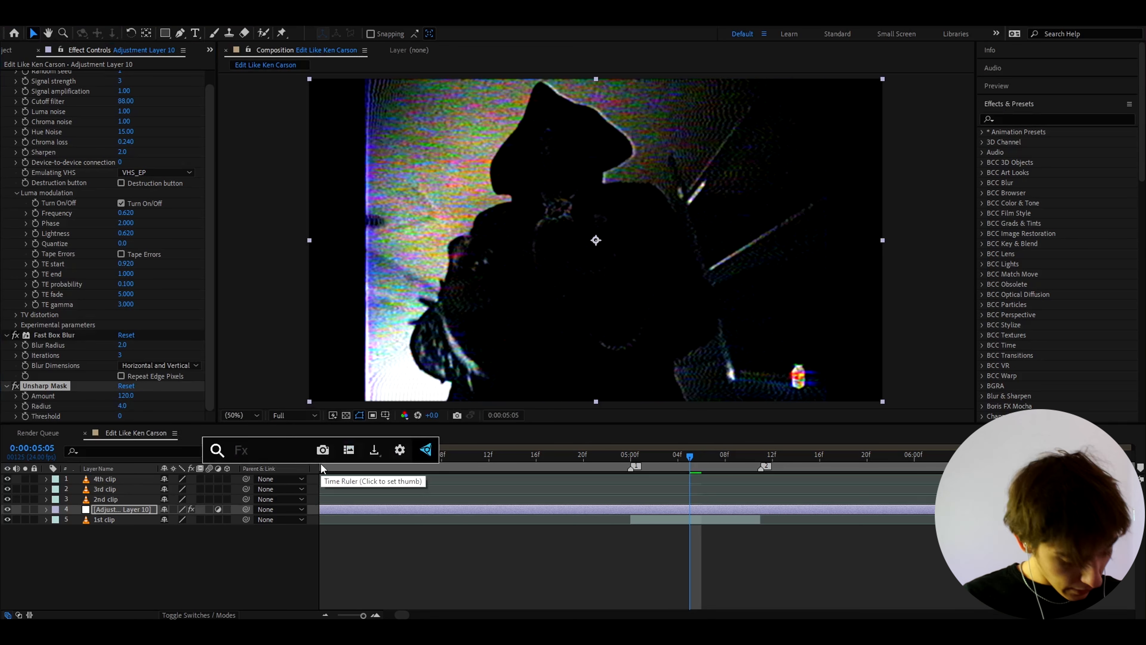
type("hue")
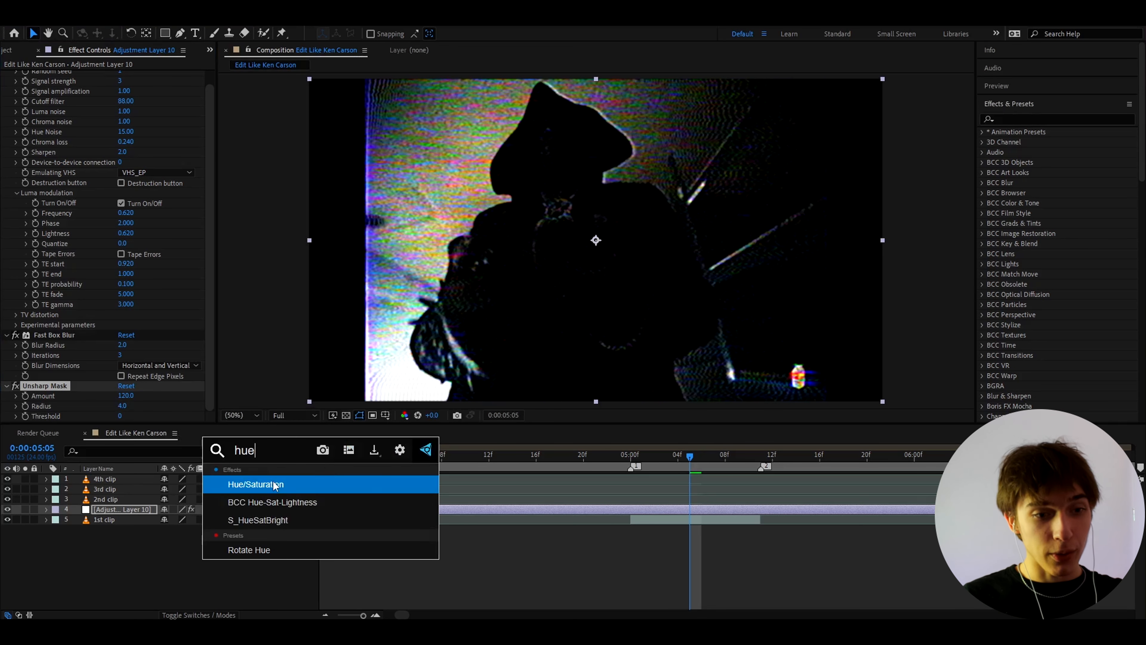
key("Return")
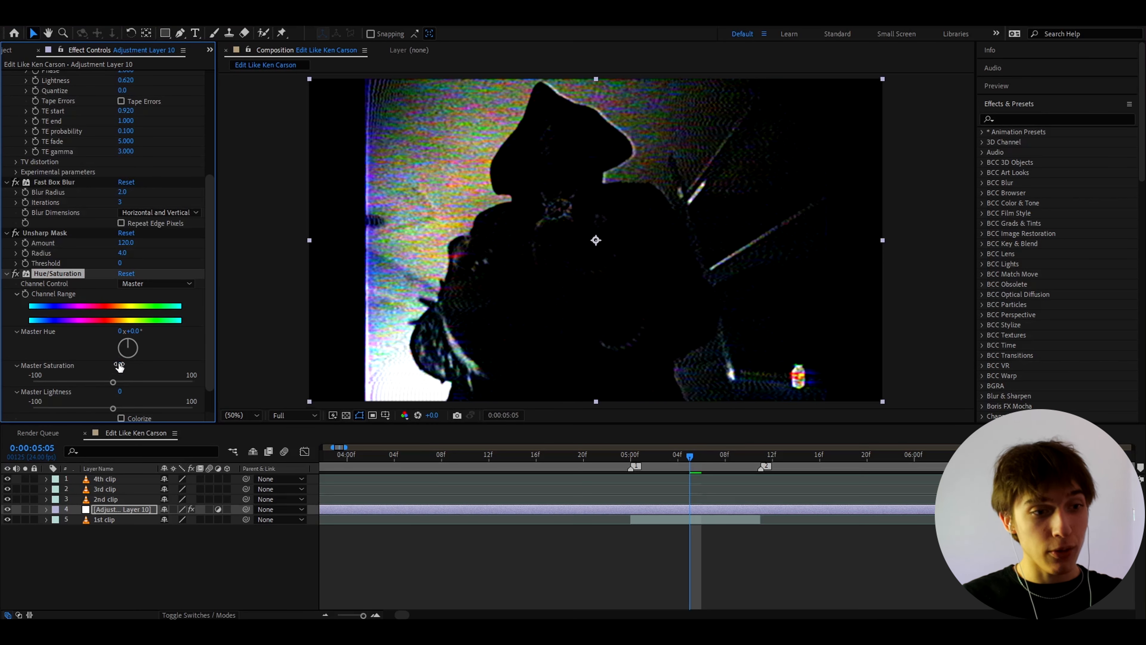
left_click(120, 366)
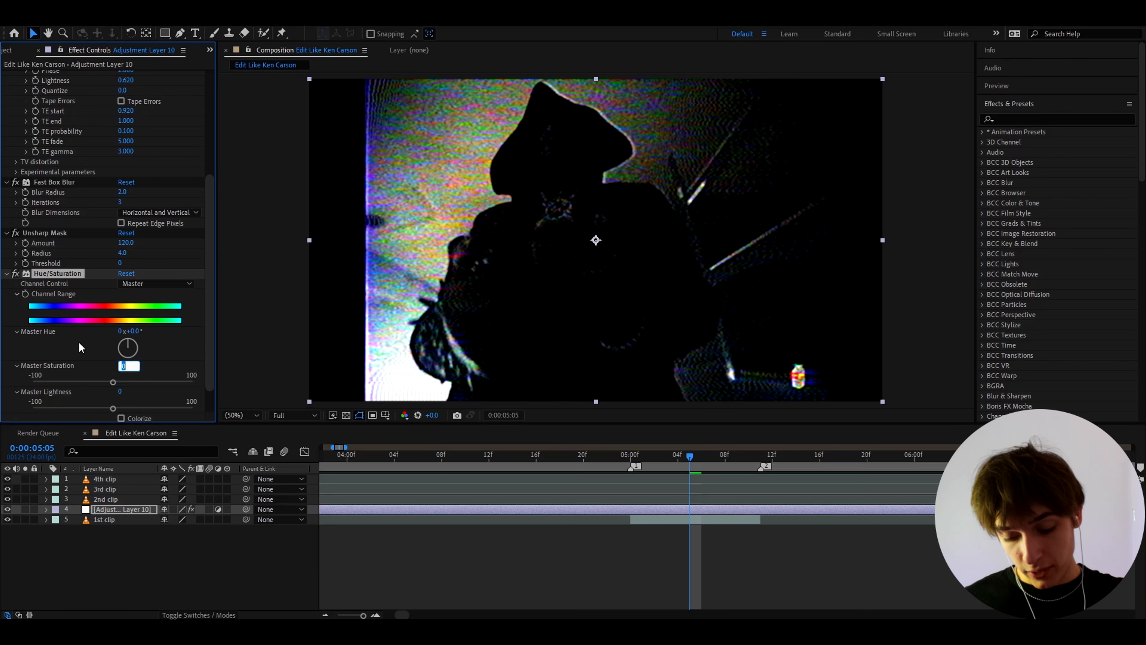
type("-")
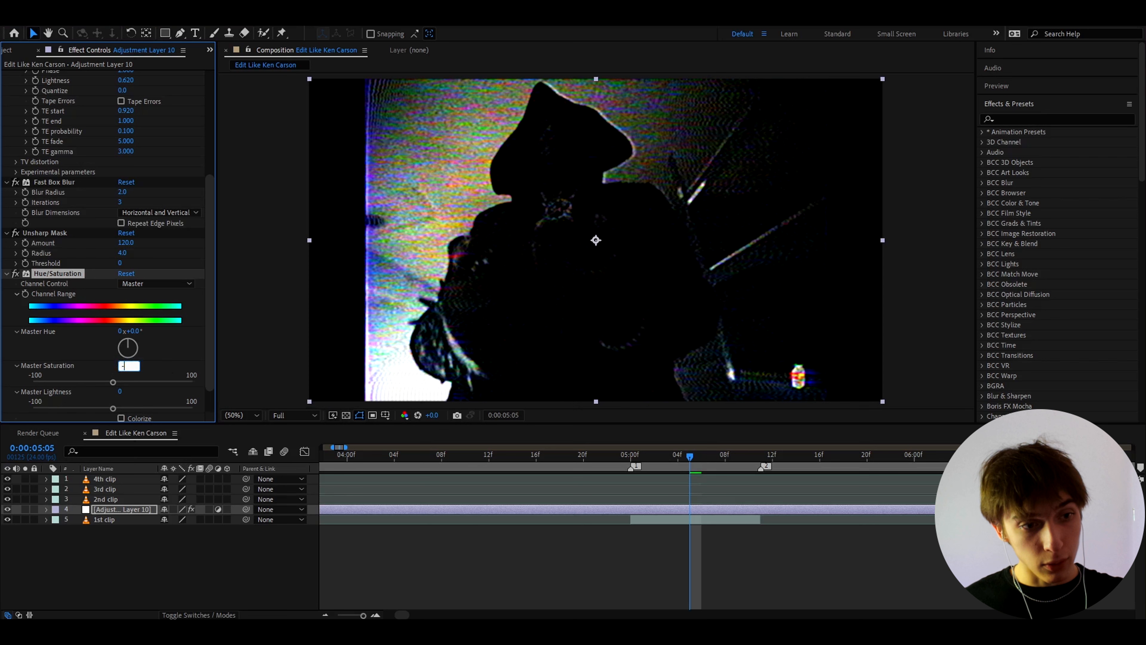
type("38")
key("Return")
Step: Rename the adjustment layer holding the effects to SIGNAL
key("minus")
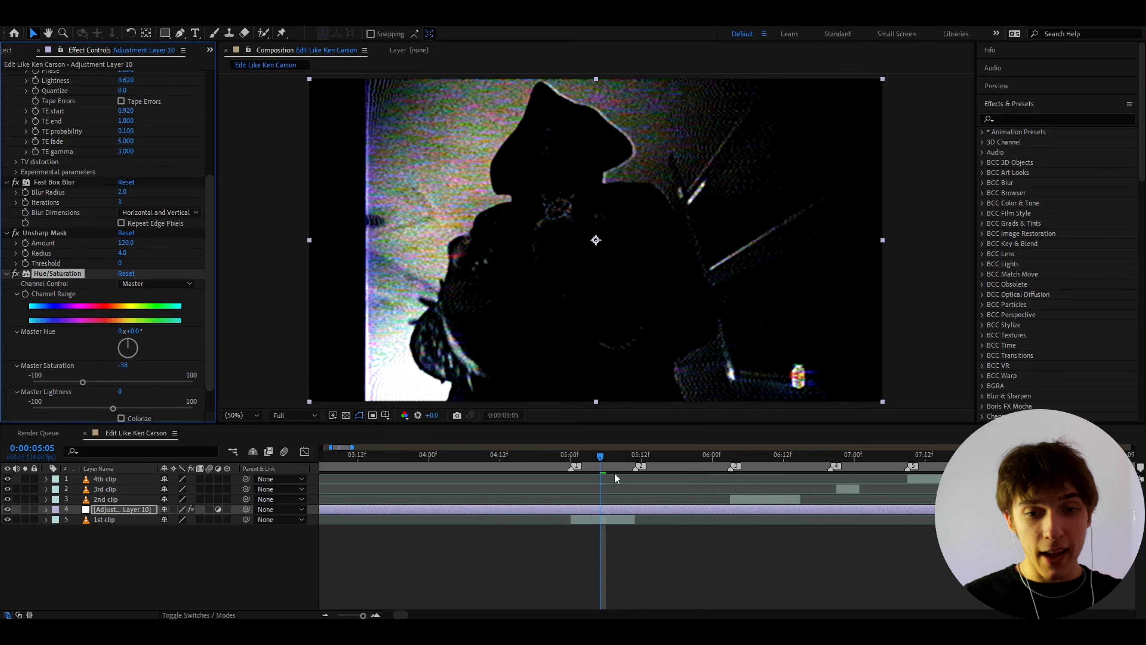
left_click(629, 455)
key("minus")
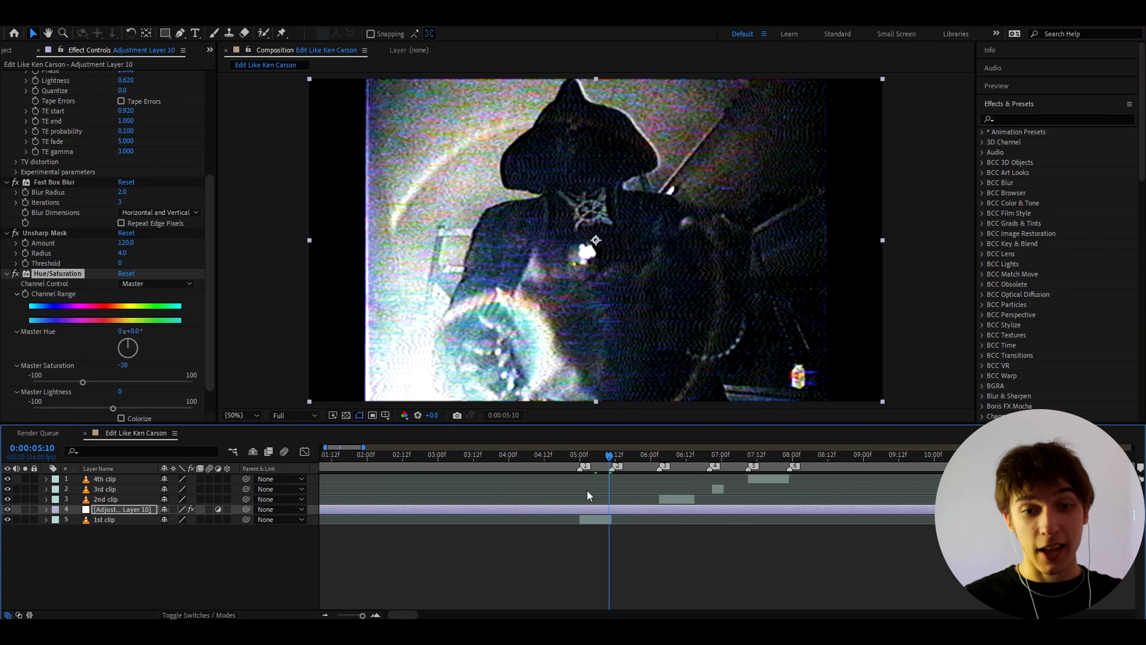
left_click(108, 508)
key("Return")
type("SIGNAL")
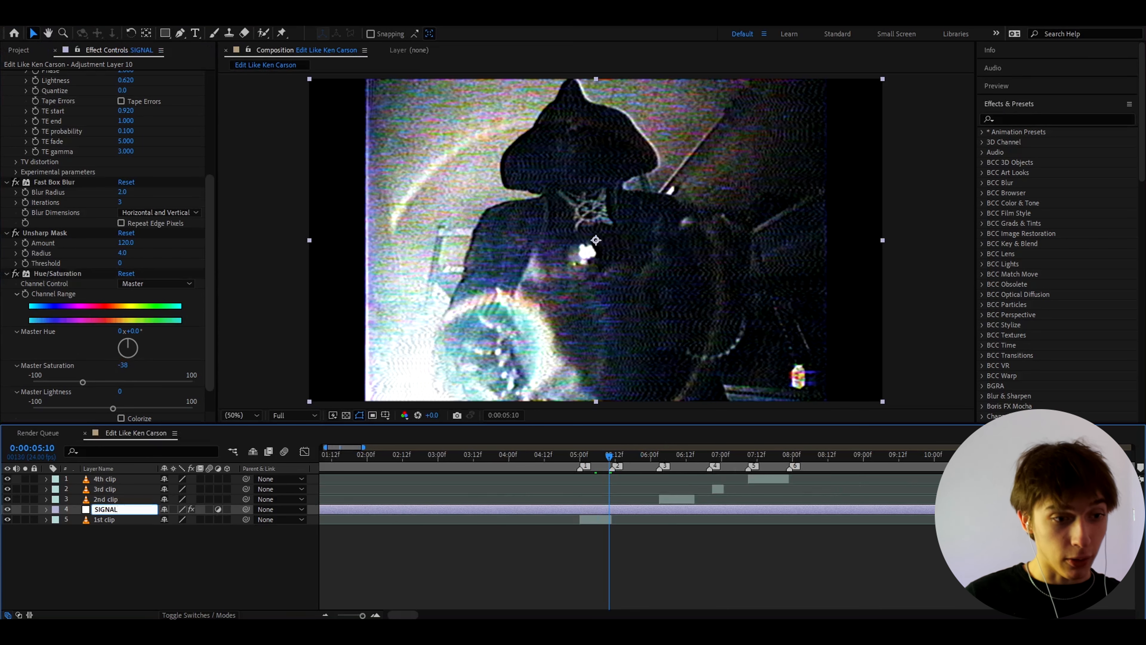
key("Return")
key("equal")
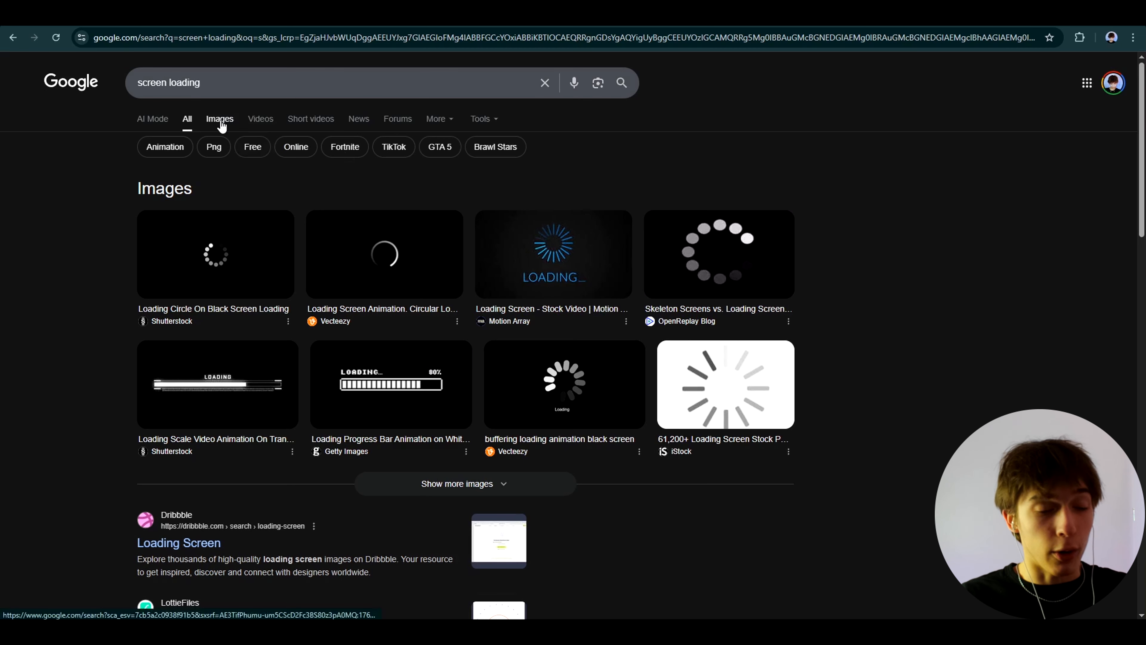
Step: In the browser, show the image results for "screen loading" and open the OpenReplay Blog spinner GIF
left_click(220, 126)
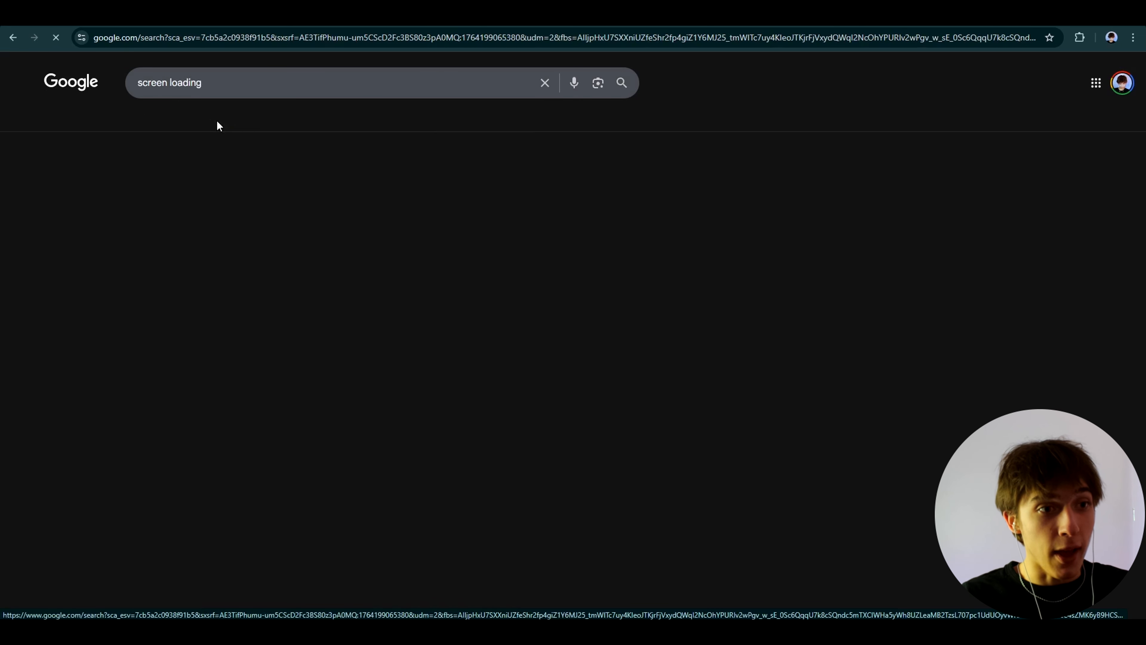
left_click_drag(212, 85, 132, 87)
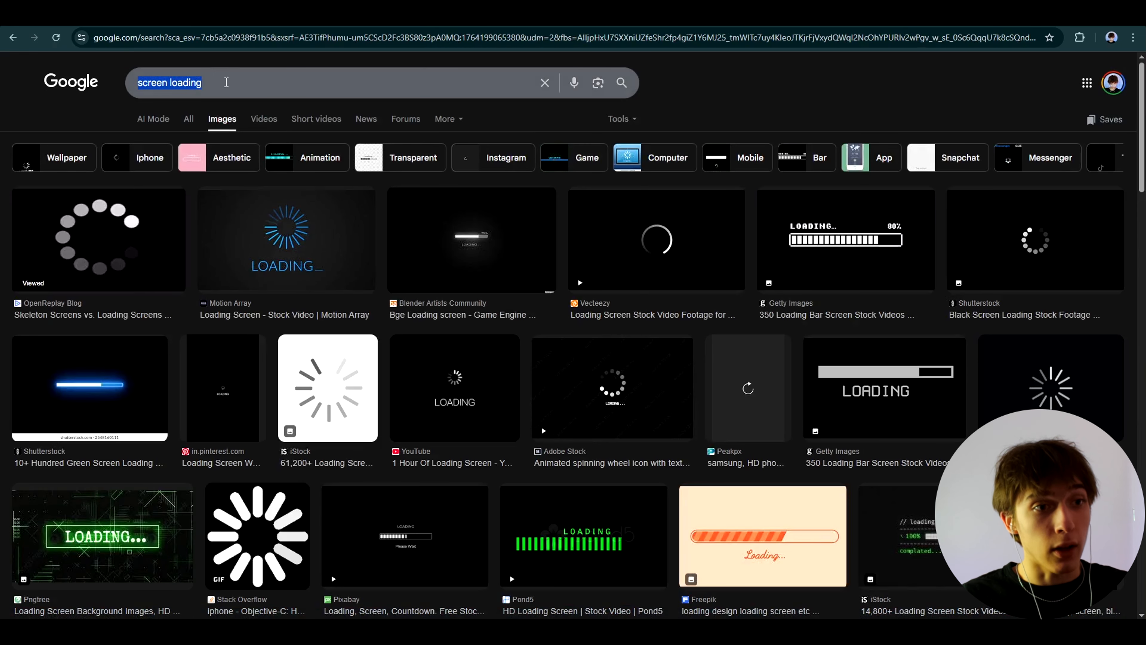
left_click(226, 82)
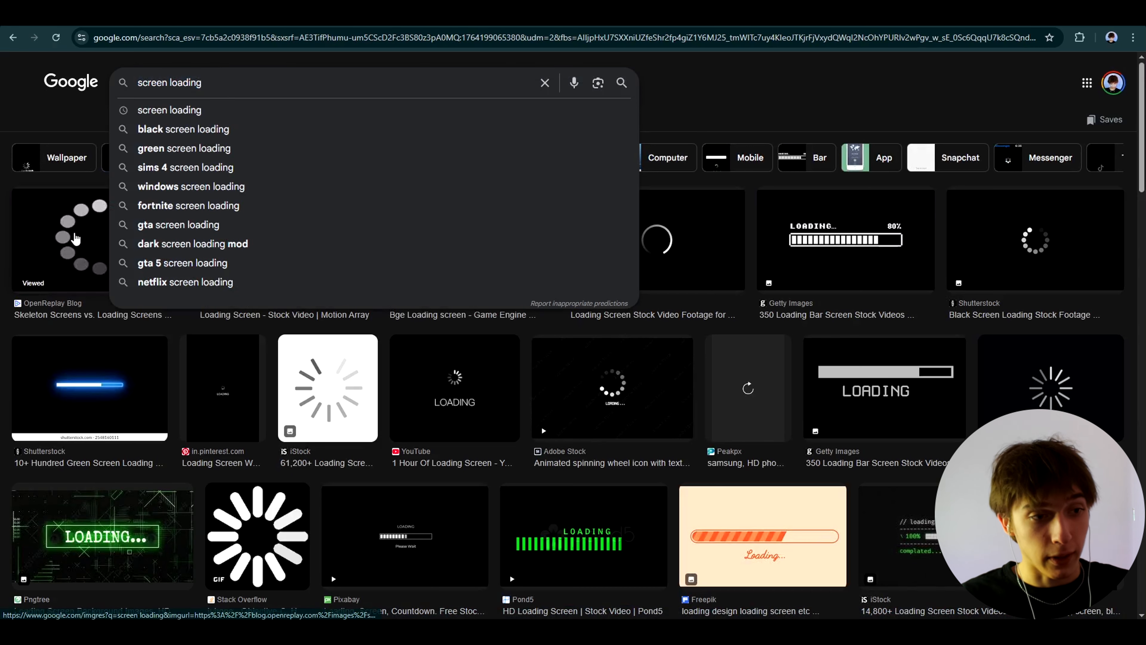
left_click(66, 235)
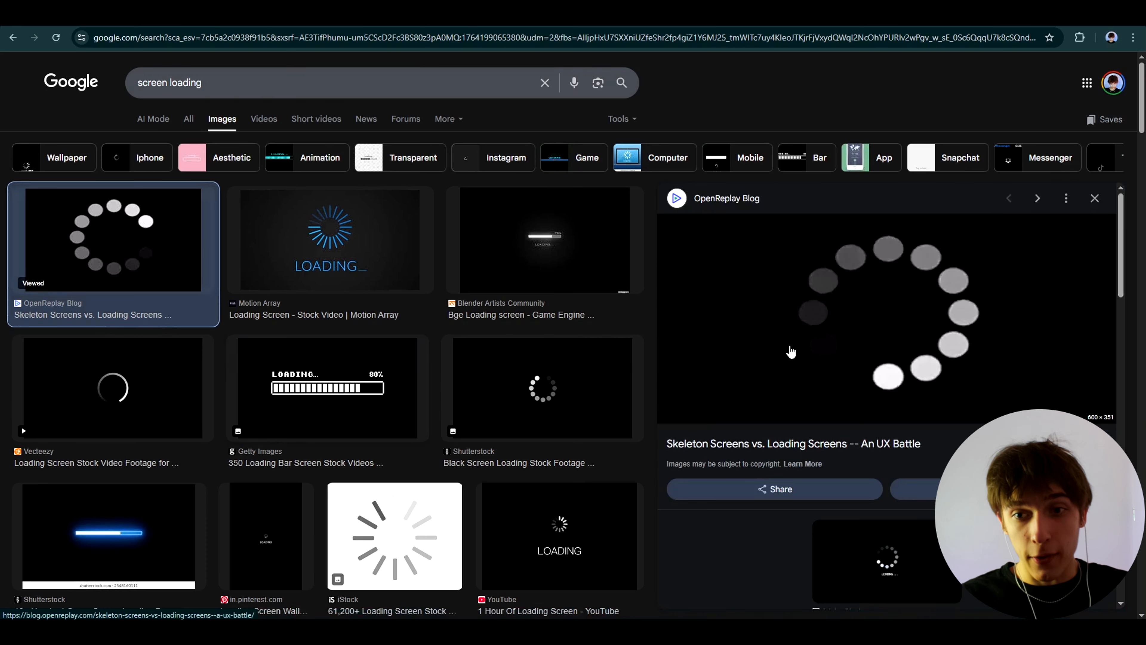
Step: Open the save dialog for the spinner GIF and dismiss it without saving
right_click(850, 312)
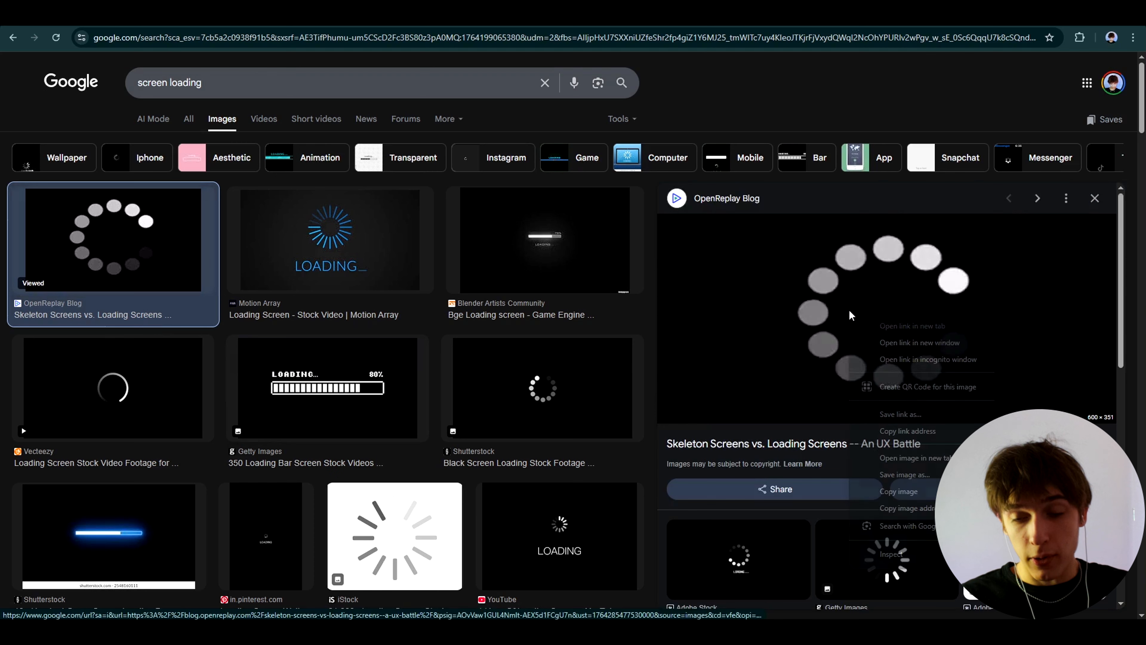
left_click(888, 475)
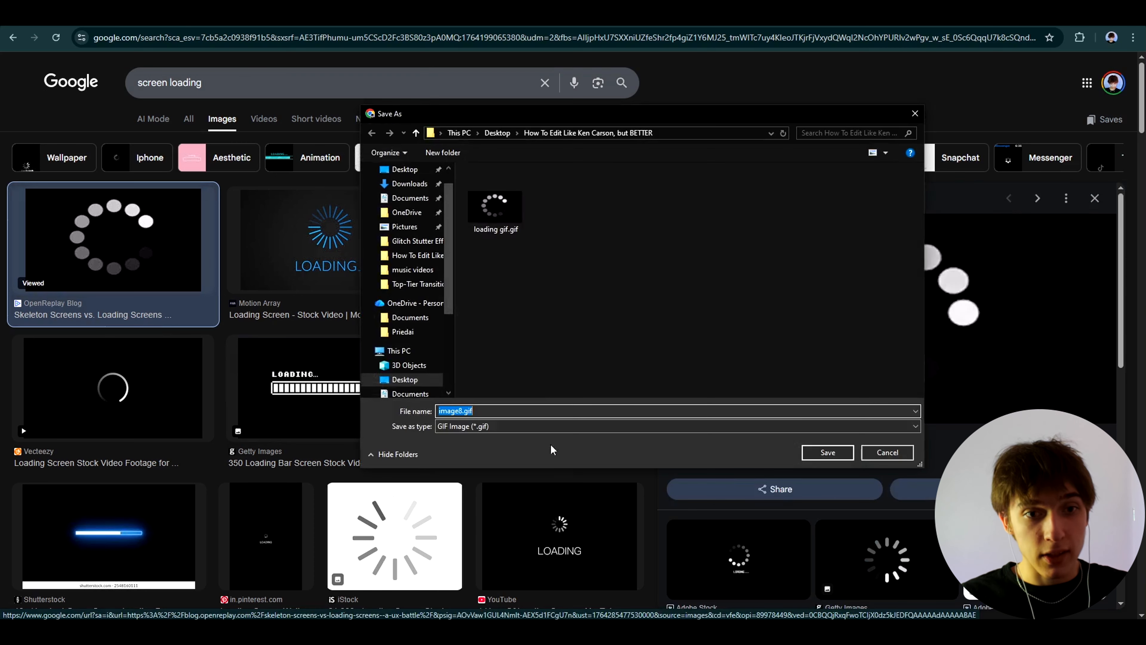
left_click(914, 113)
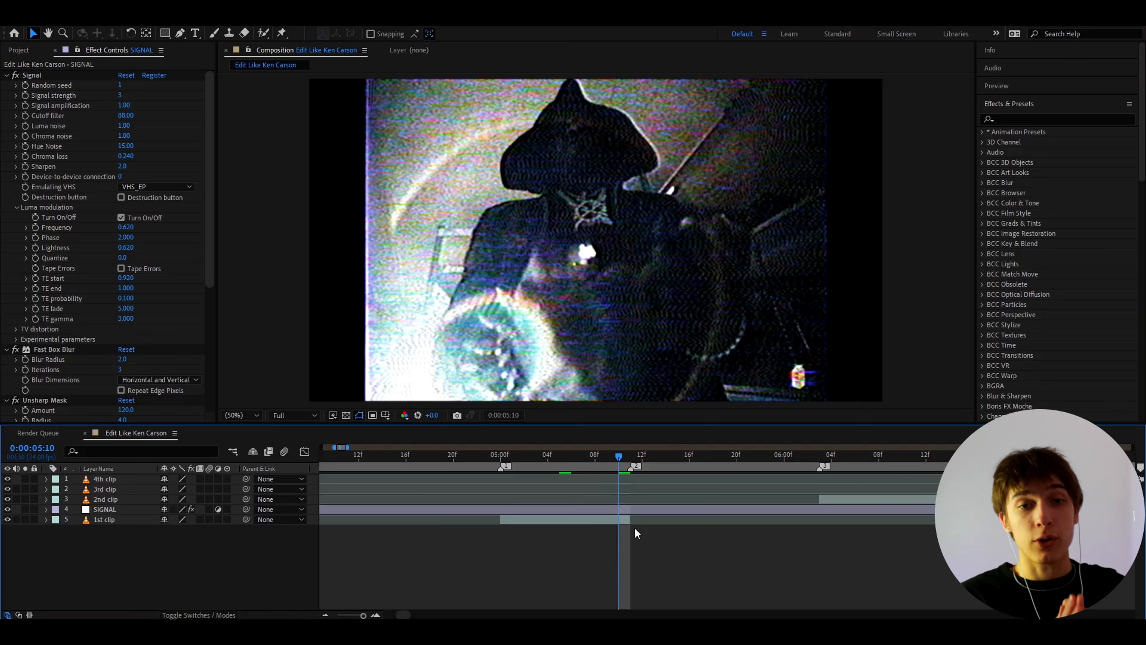
Step: Insert loading gif.gif at 0:00:05:11, where the first clip ends, and place its layer directly beneath SIGNAL
left_click(627, 459)
key("ctrl+v")
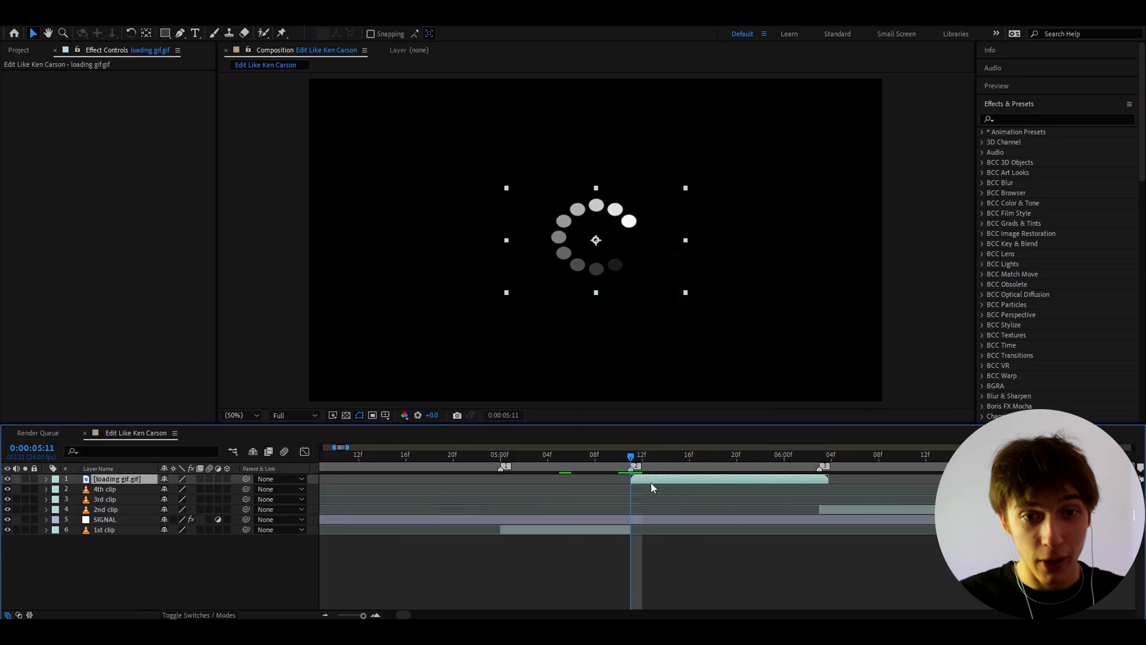
left_click_drag(116, 478, 115, 524)
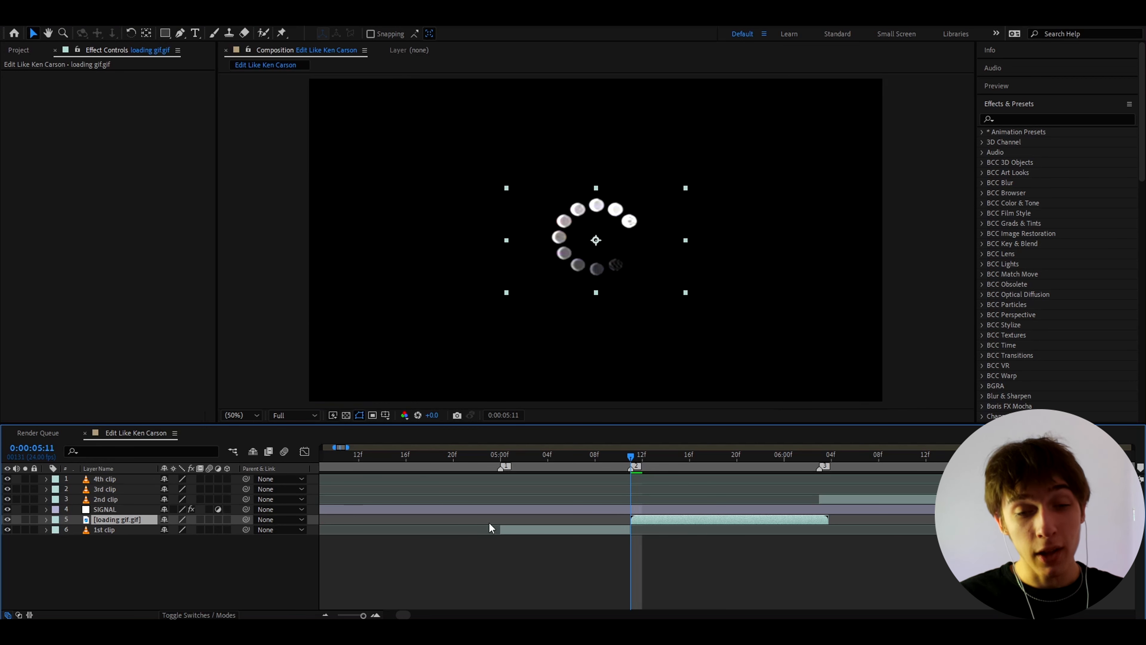
Step: Duplicate the 1st clip layer and freeze the copy on its last frame at 0:00:05:10
left_click(503, 529)
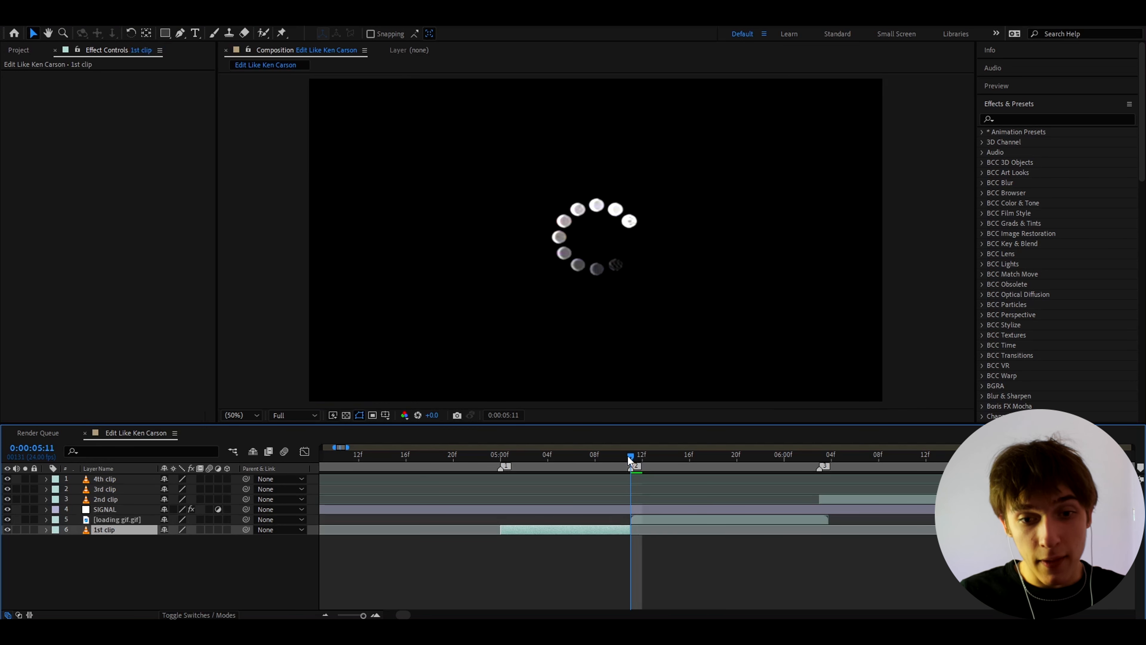
left_click(620, 461)
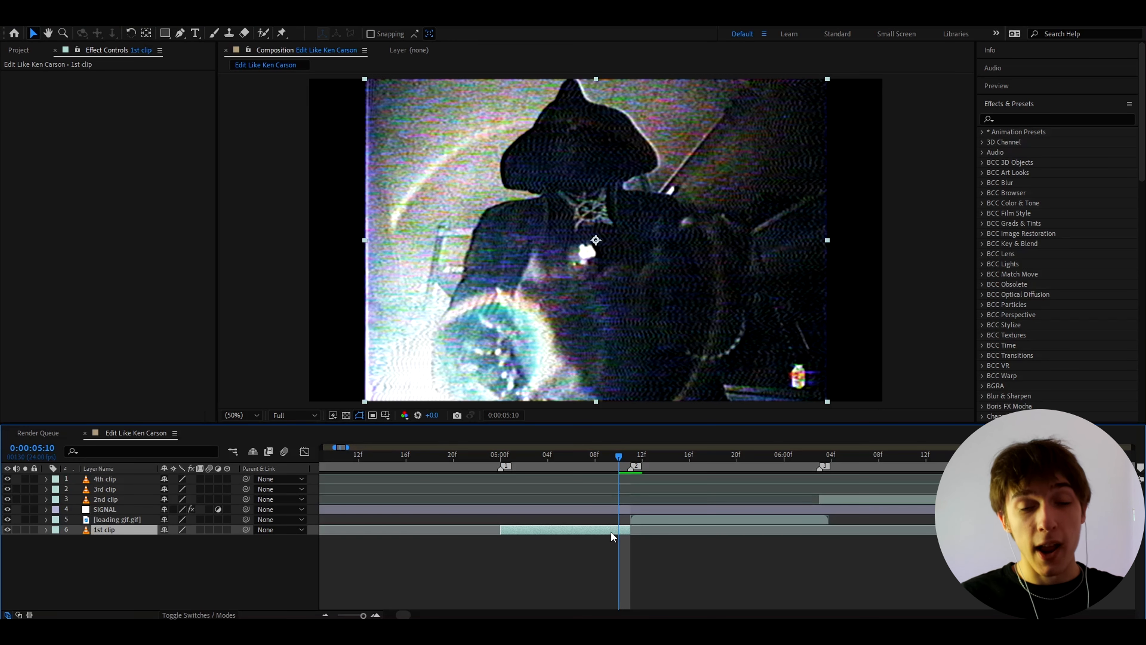
key("ctrl+d")
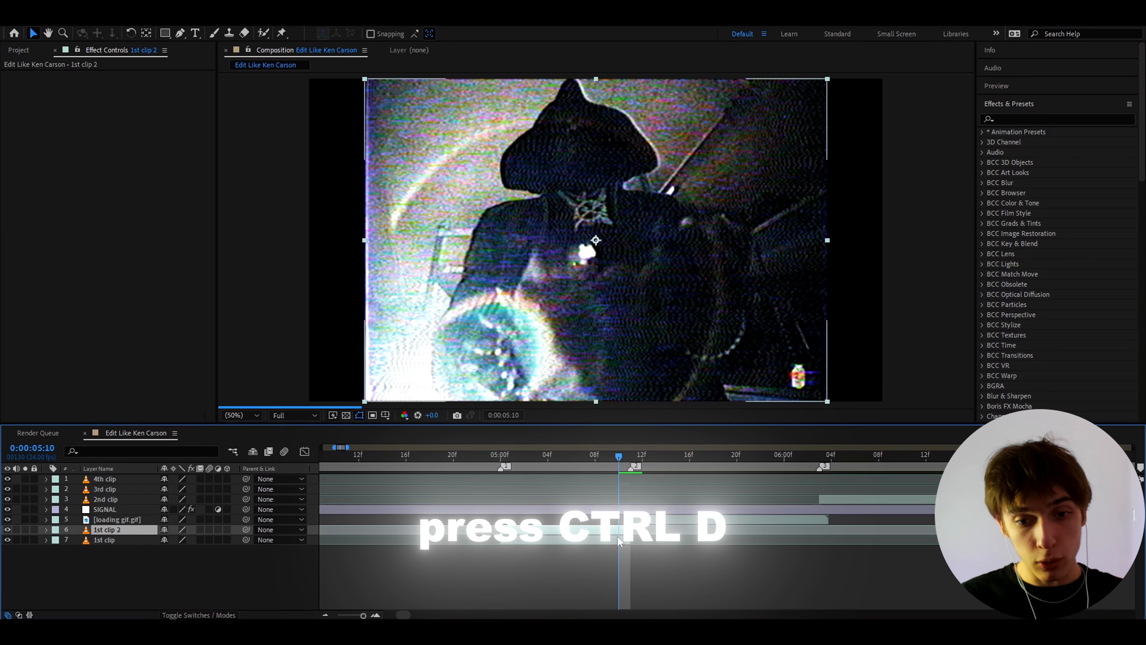
right_click(615, 529)
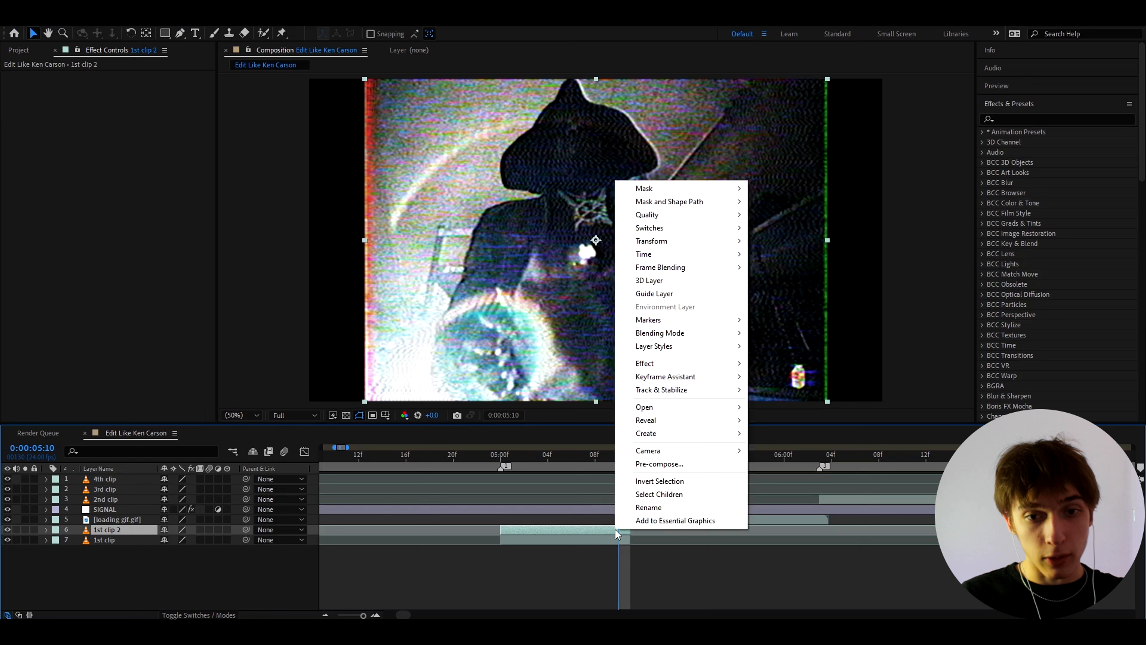
mouse_move(661, 275)
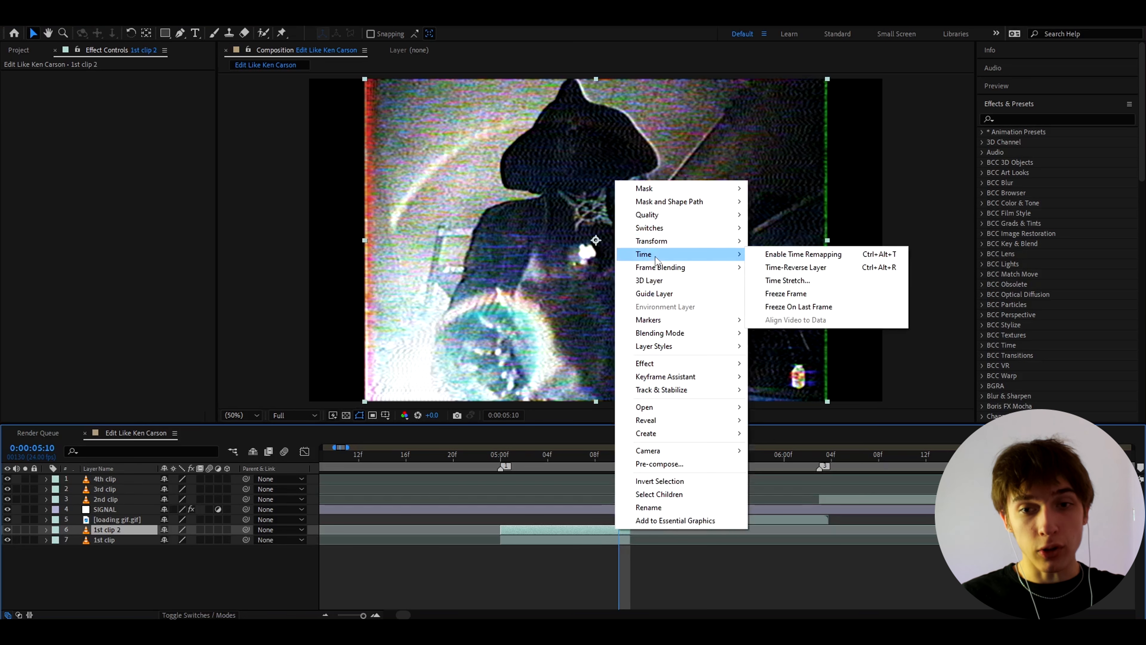
left_click(783, 294)
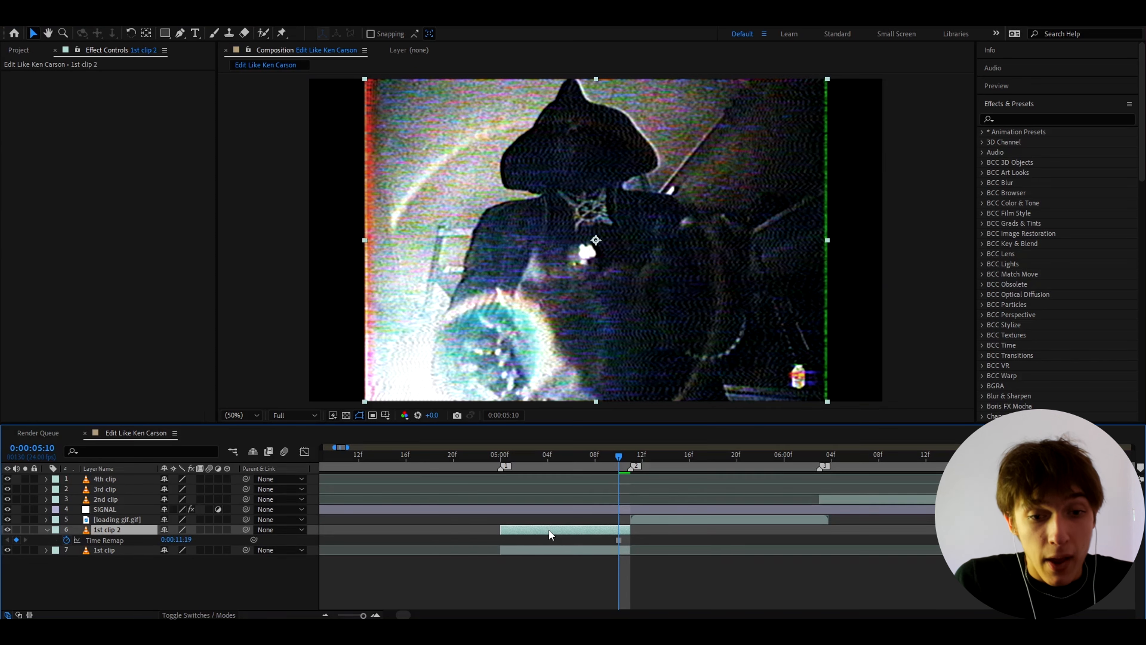
Step: Move the frozen copy to start where the original first clip ends, beneath the loading GIF, and preview the overlap
left_click_drag(549, 530, 689, 529)
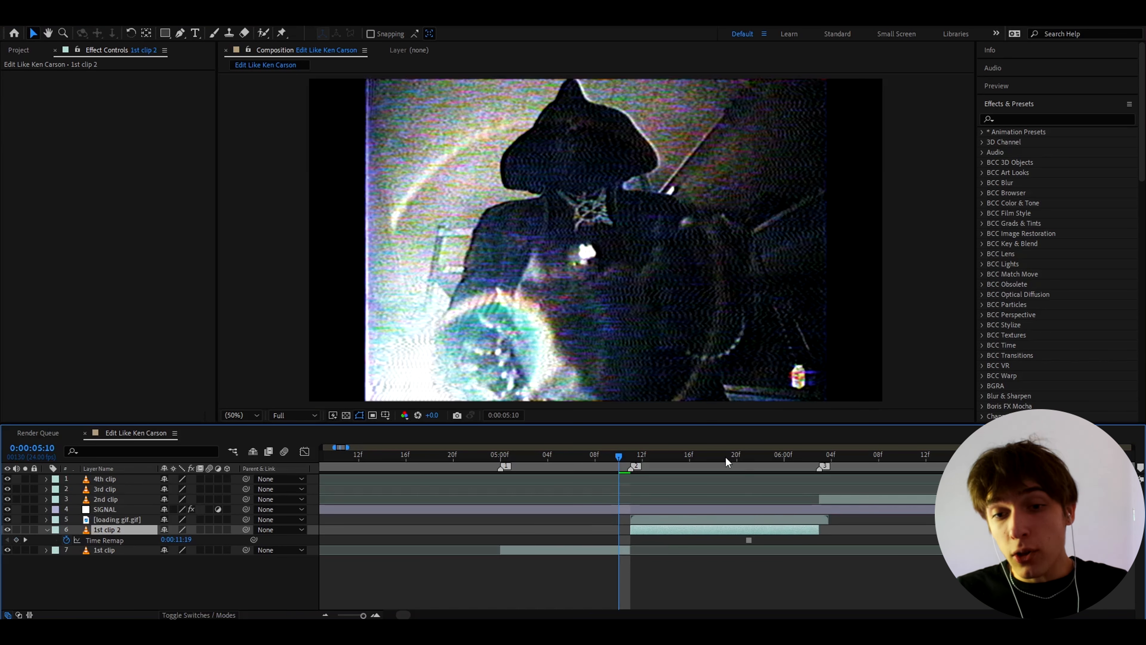
left_click(715, 461)
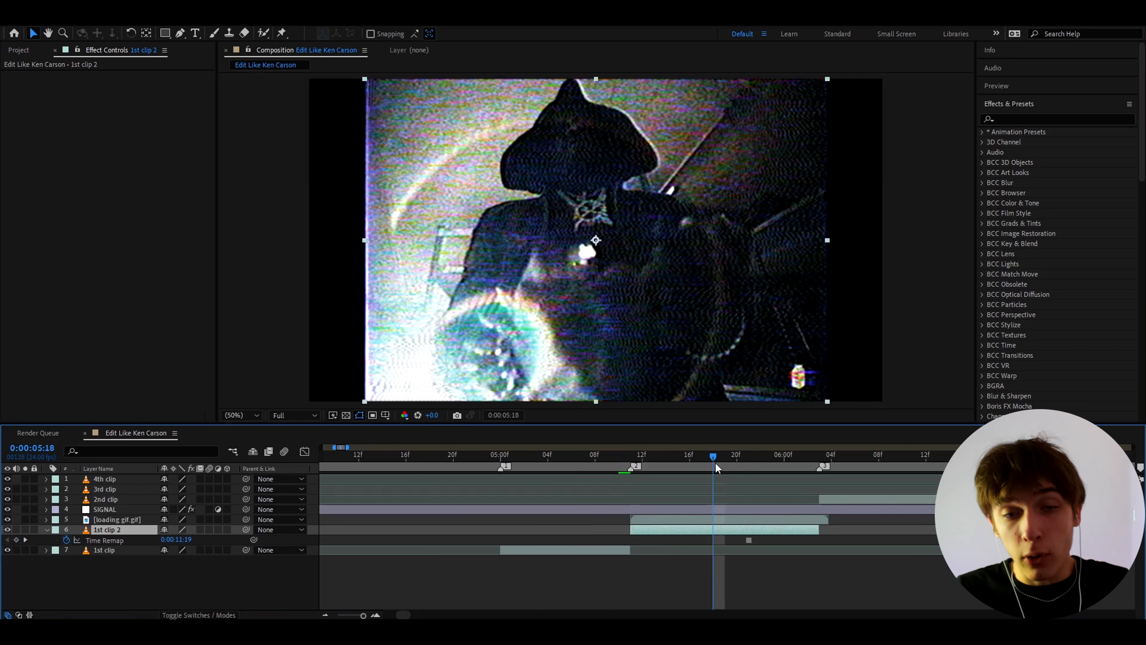
left_click(748, 463)
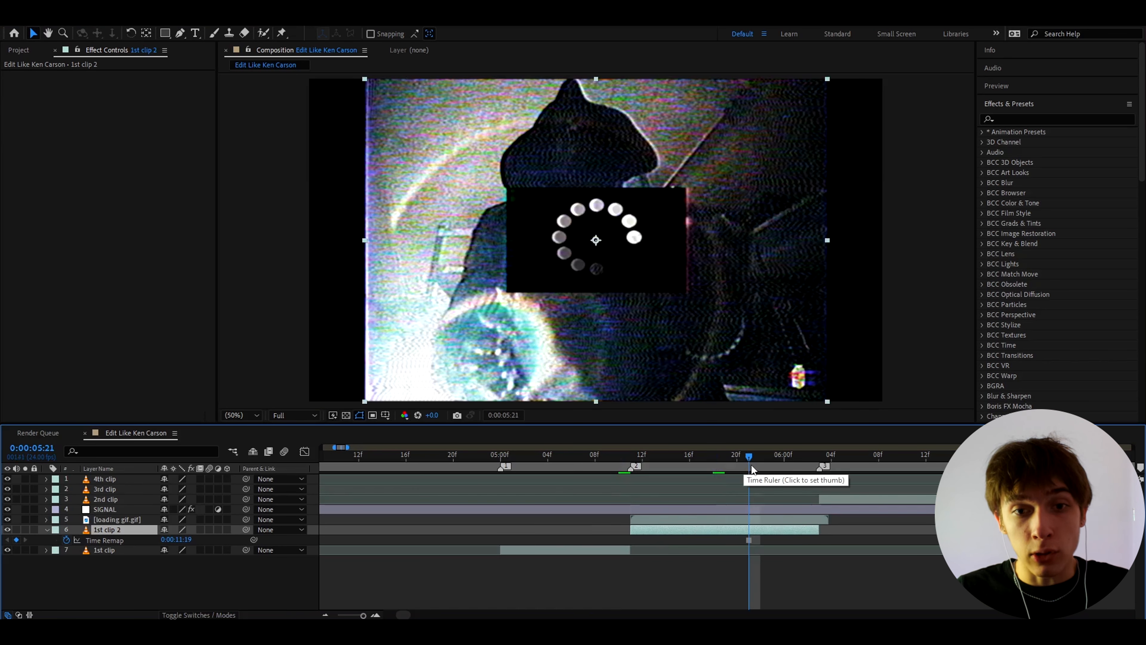
Step: Set the blending mode of the loading GIF layer to Add so its black background drops out
left_click(637, 460)
left_click(646, 521)
right_click(646, 520)
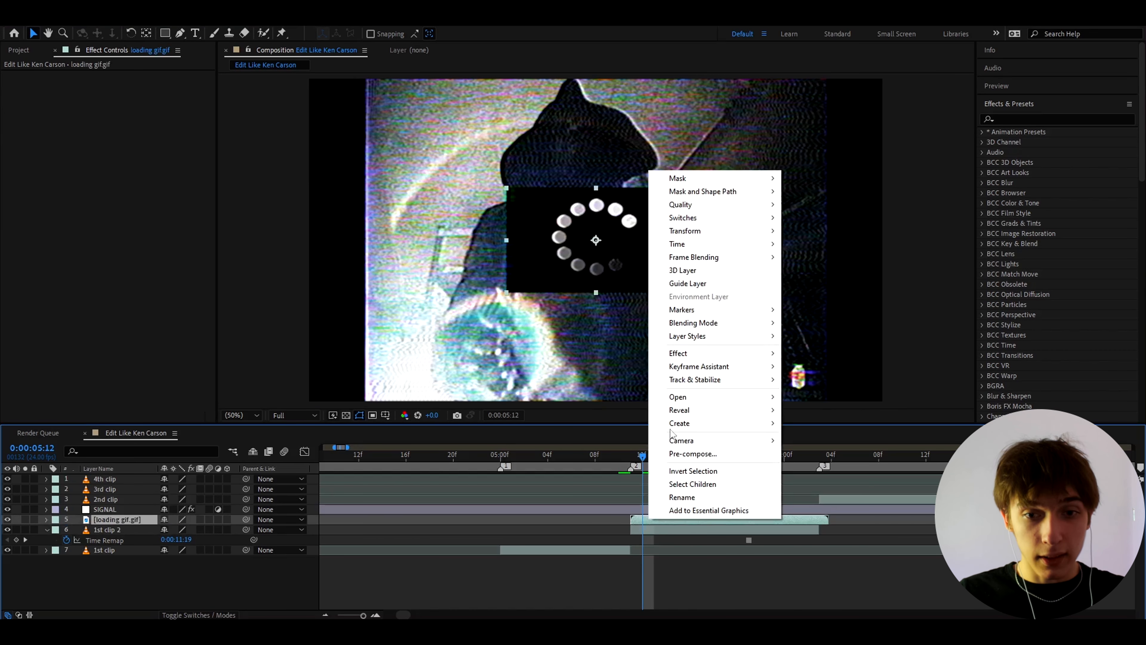
mouse_move(765, 326)
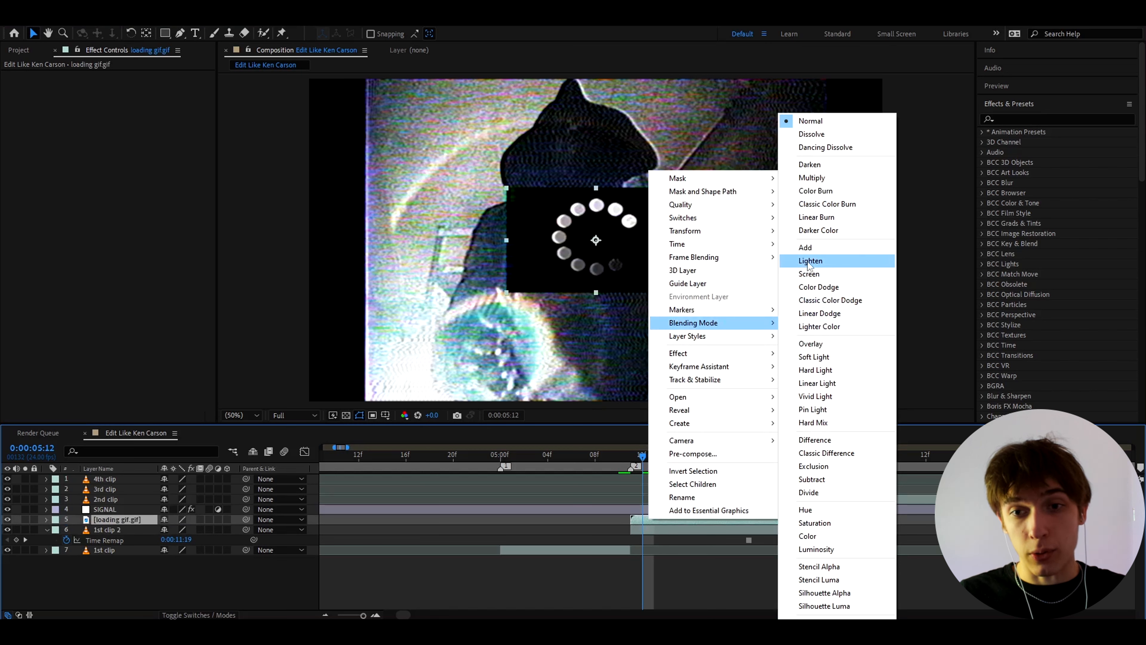
left_click(807, 248)
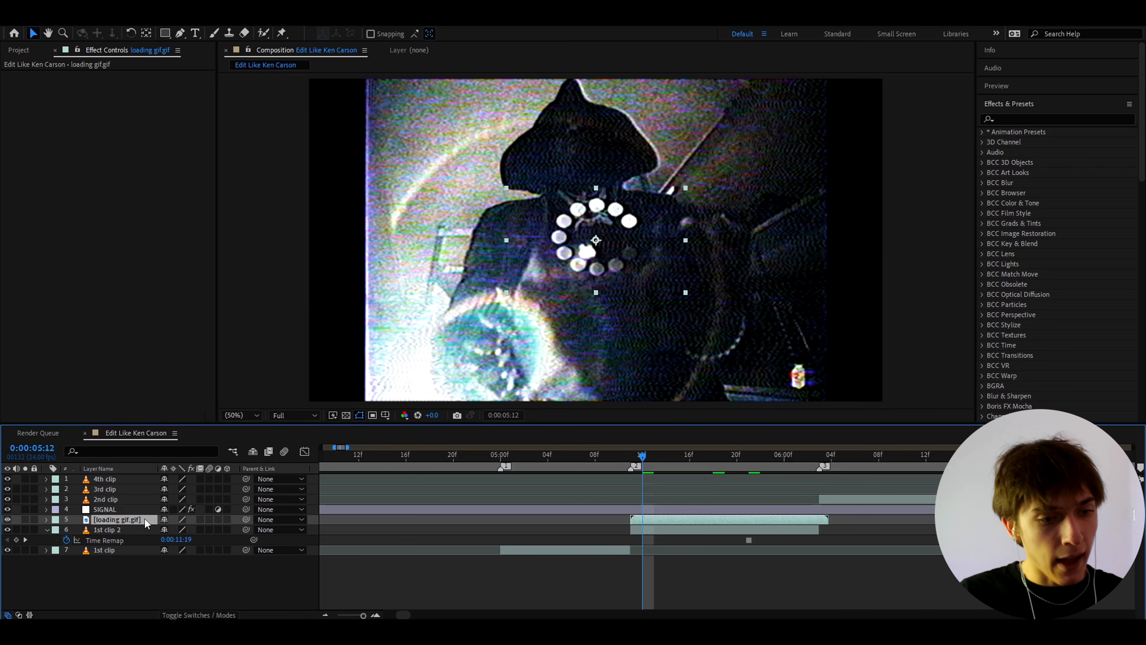
Step: Scale the loading GIF layer to 70%
key("s")
left_click(182, 529)
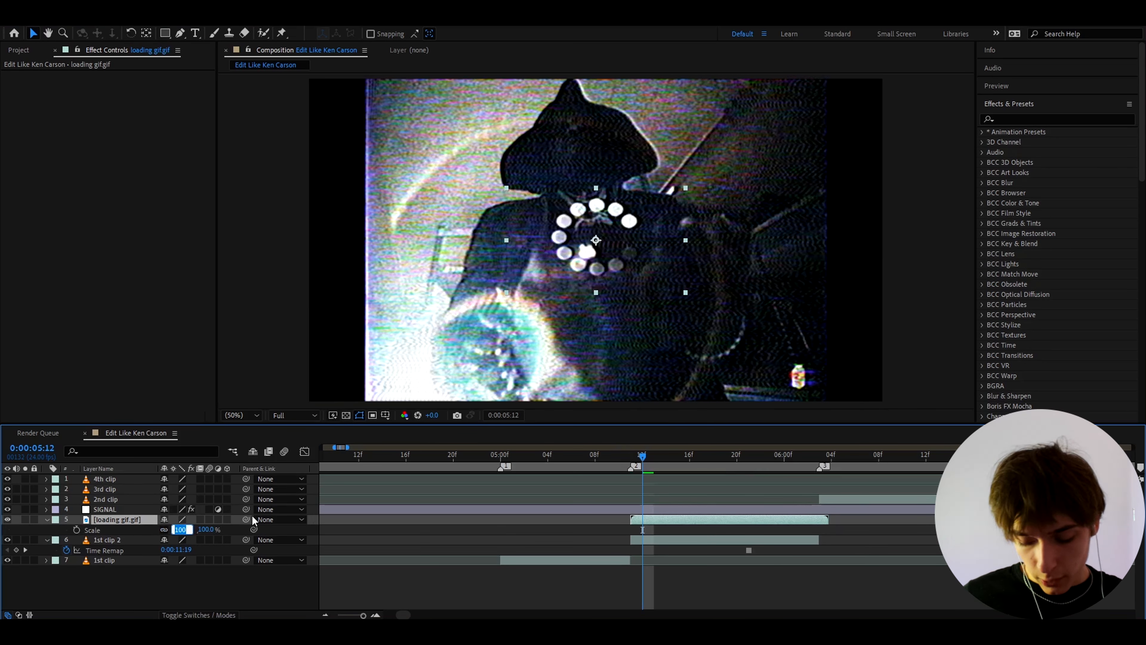
type("70")
key("Return")
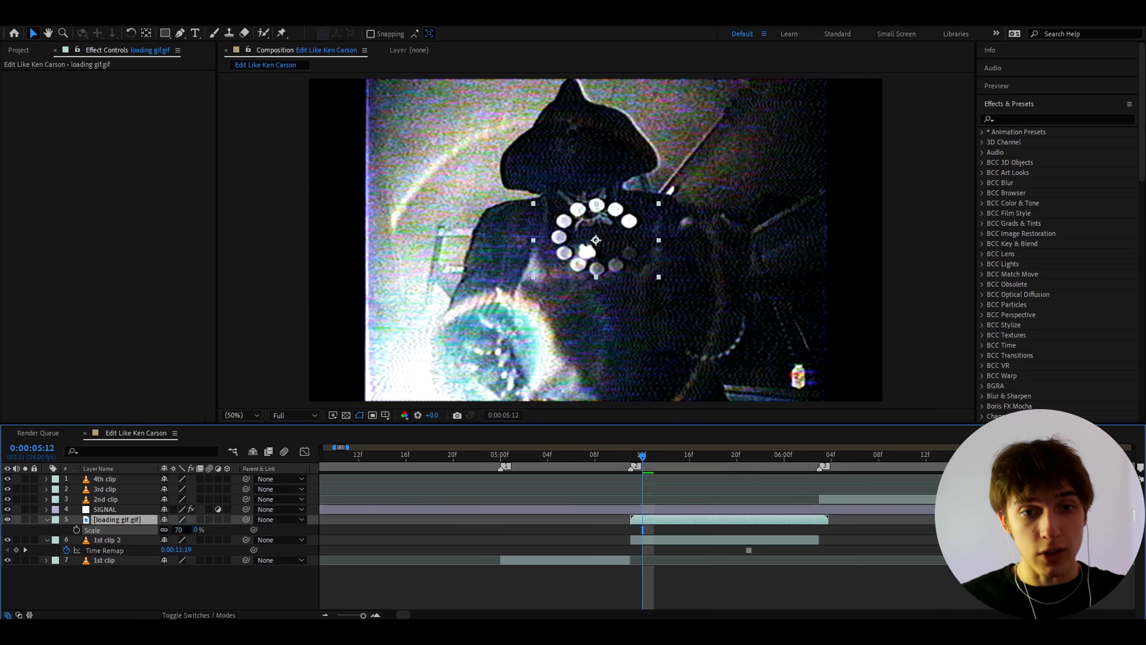
Step: Split the SIGNAL layer at 0:00:05:11 and delete the part after the split
key("minus")
left_click(660, 468)
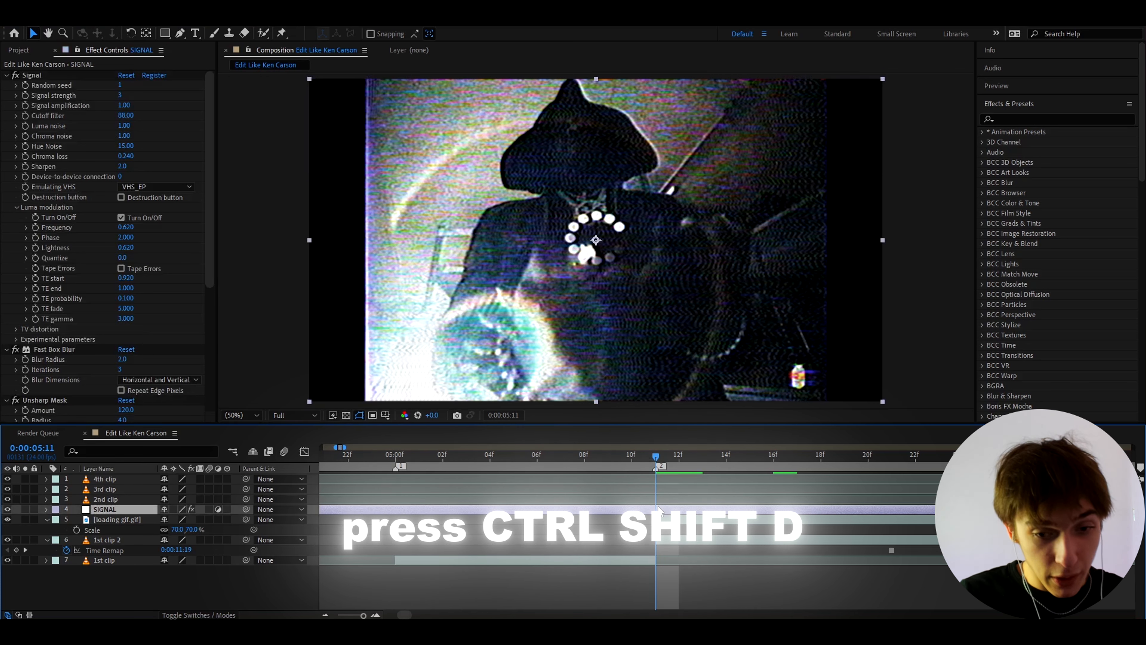
key("ctrl+shift+d")
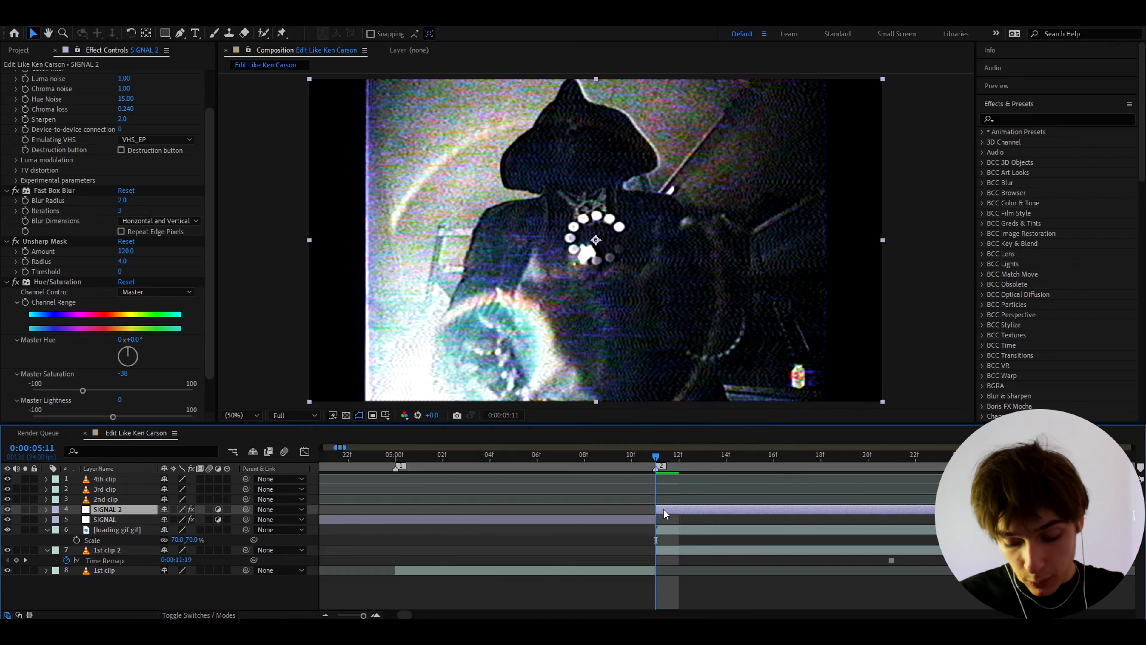
key("Delete")
key("Page_Up")
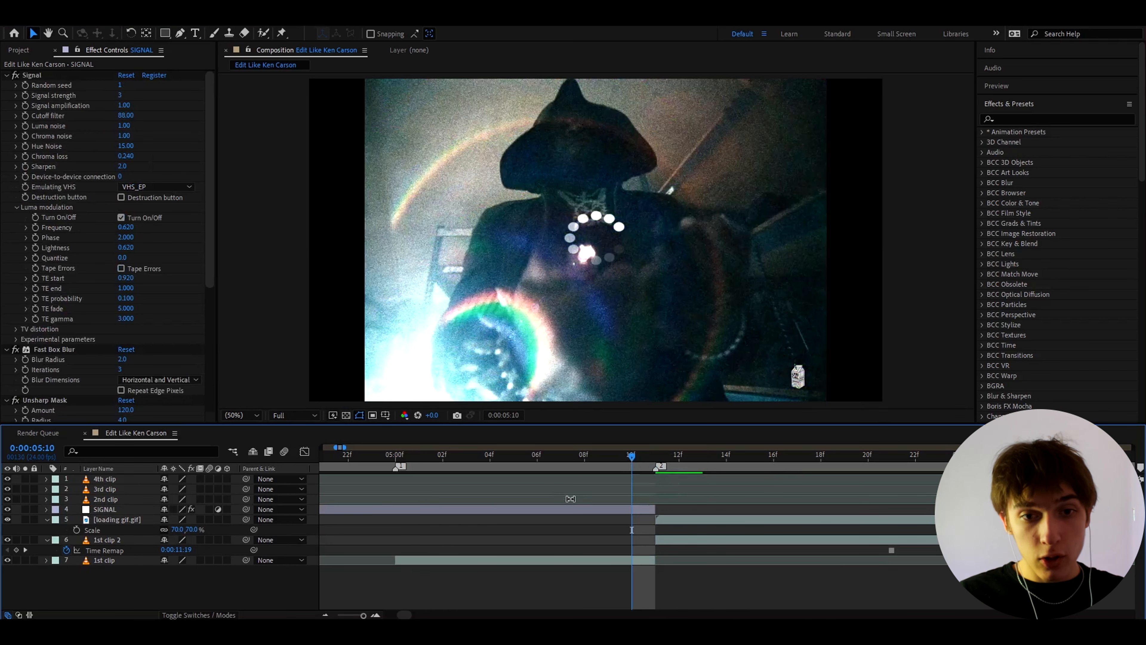
Step: Create an adjustment layer directly above SIGNAL, starting at 0:00:05:11
left_click(654, 460)
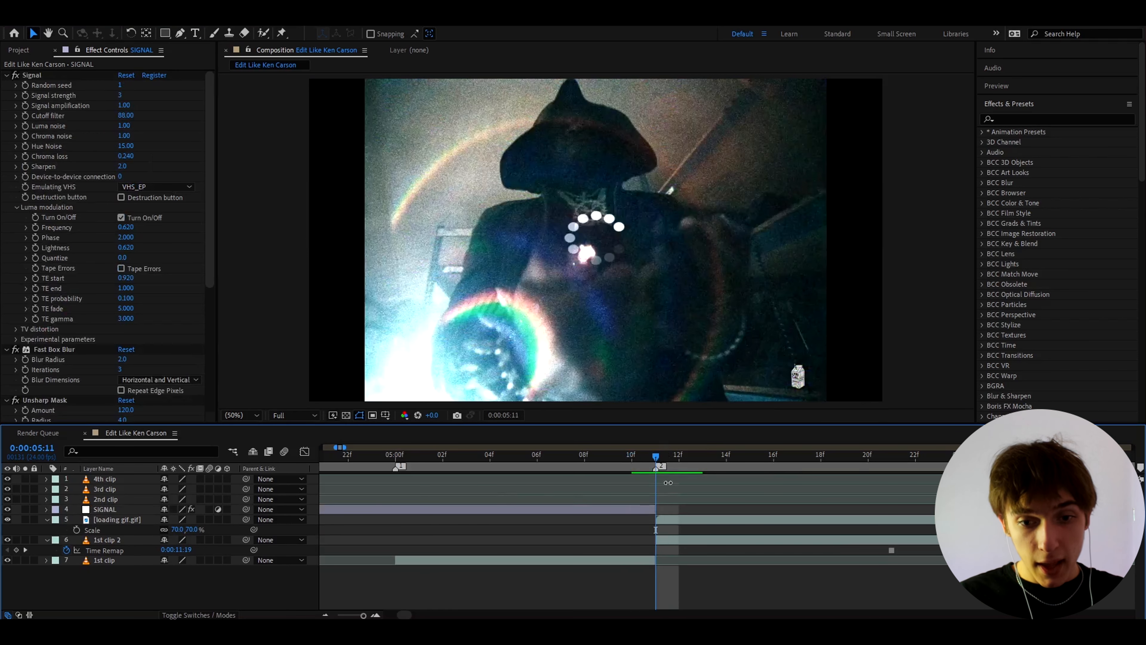
scroll(660, 504, "down", 2)
left_click(649, 510)
key("ctrl+alt+y")
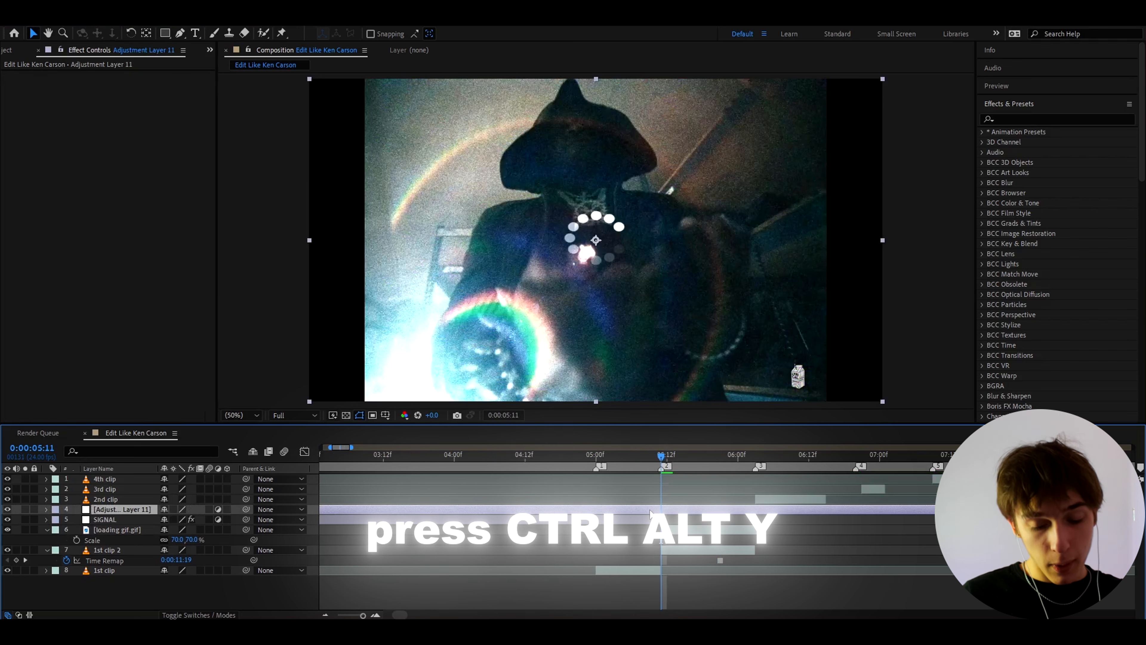
Step: Apply the Opium 18 user preset from Opium Presets to the new adjustment layer and preview the frozen section
left_click(981, 132)
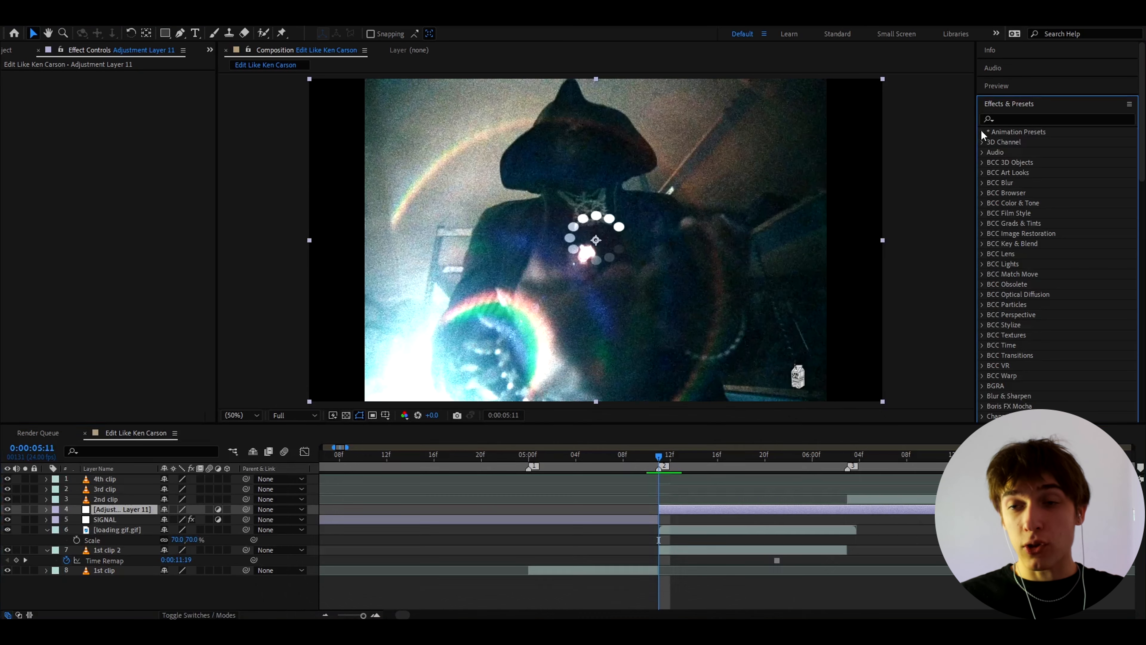
left_click(992, 152)
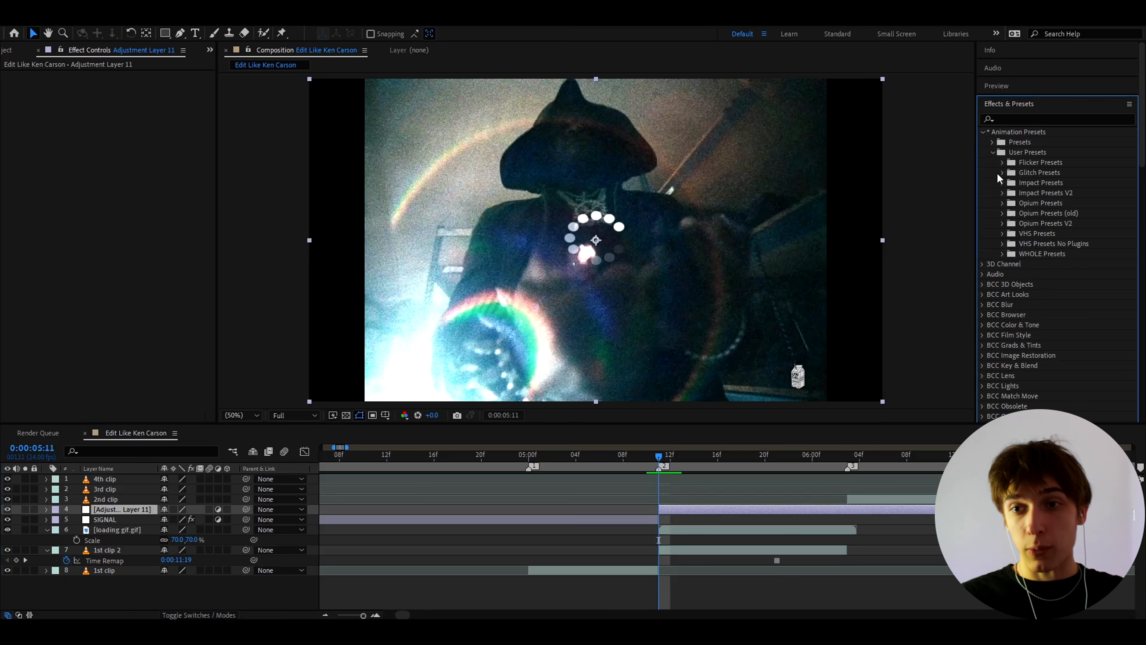
left_click(1002, 202)
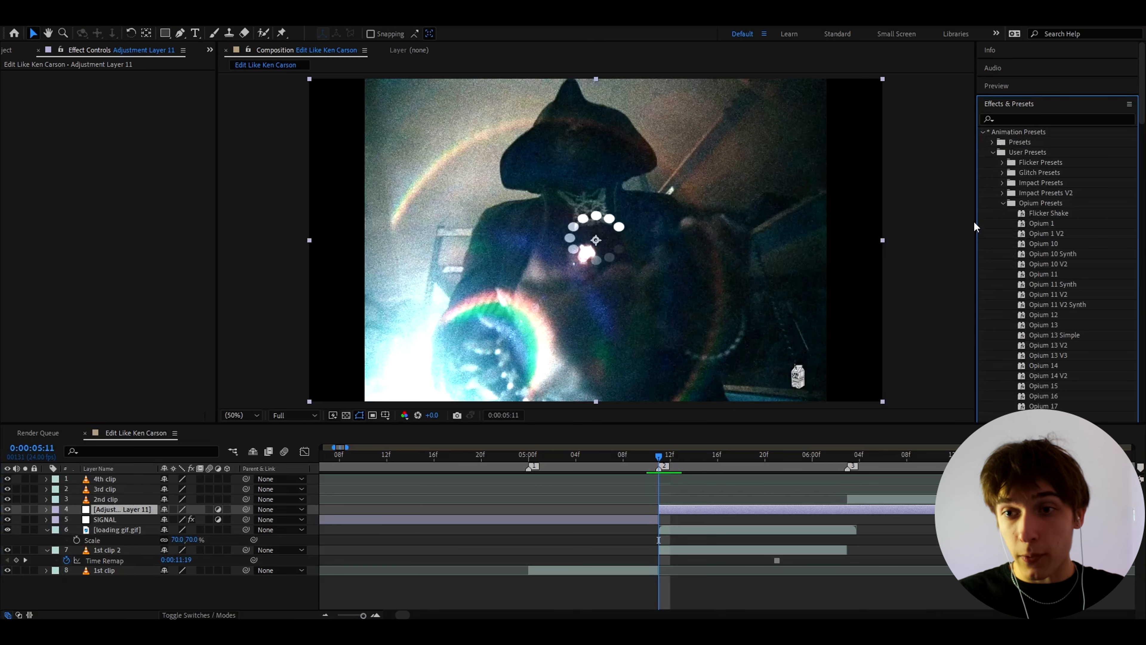
scroll(973, 220, "down", 5)
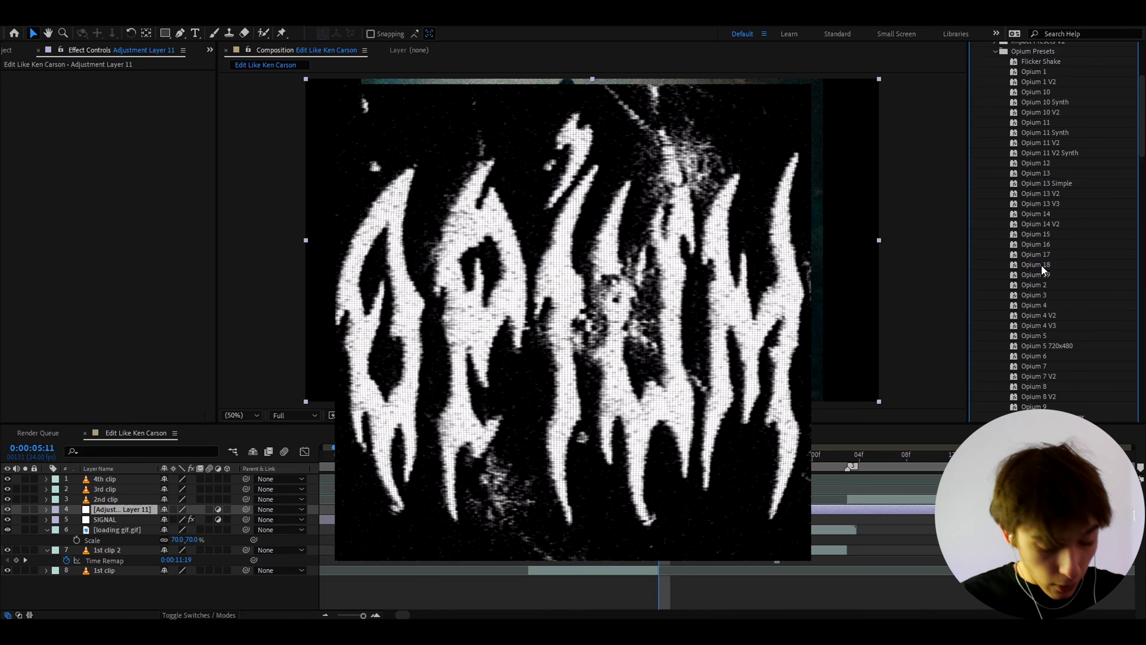
left_click_drag(1038, 264, 689, 512)
left_click(678, 531)
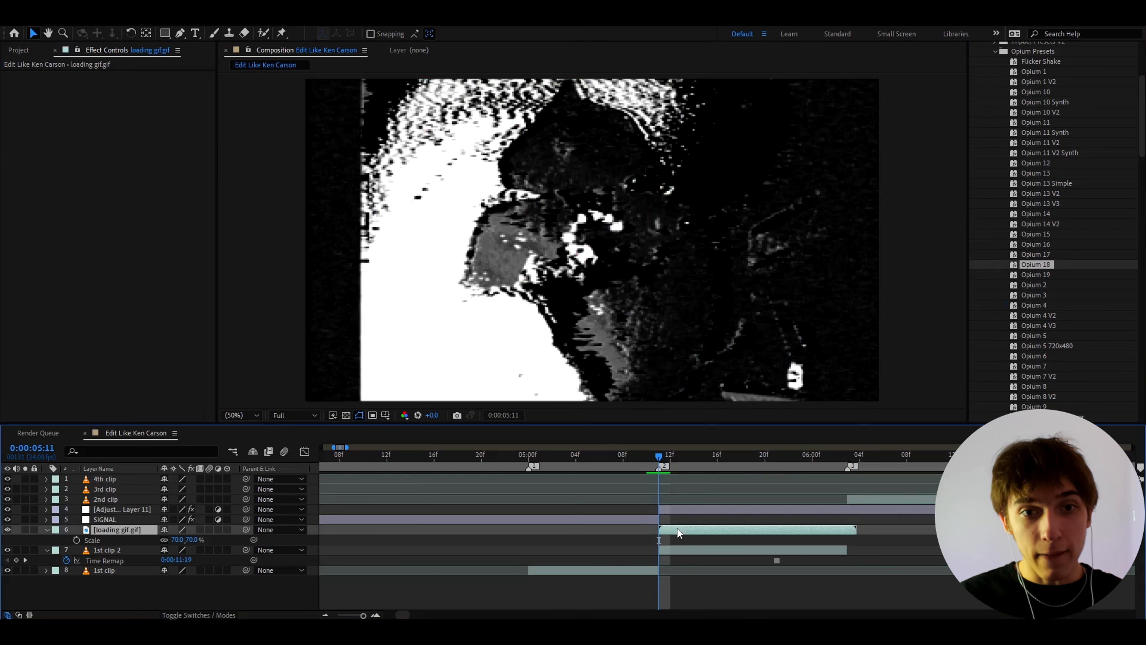
key("space")
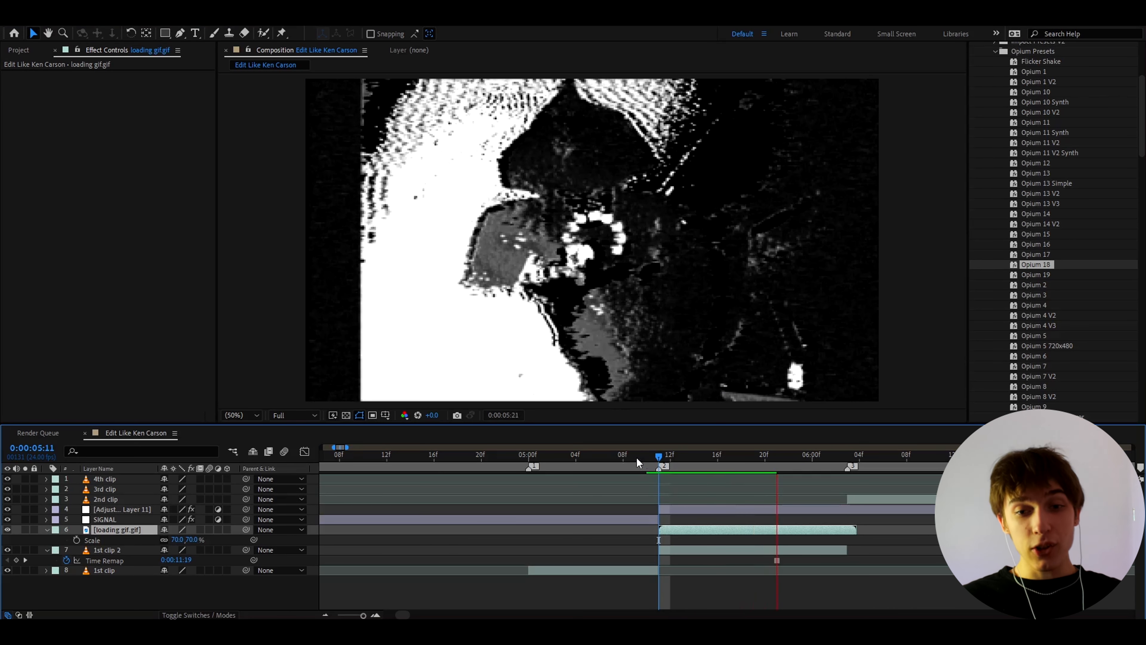
key("space")
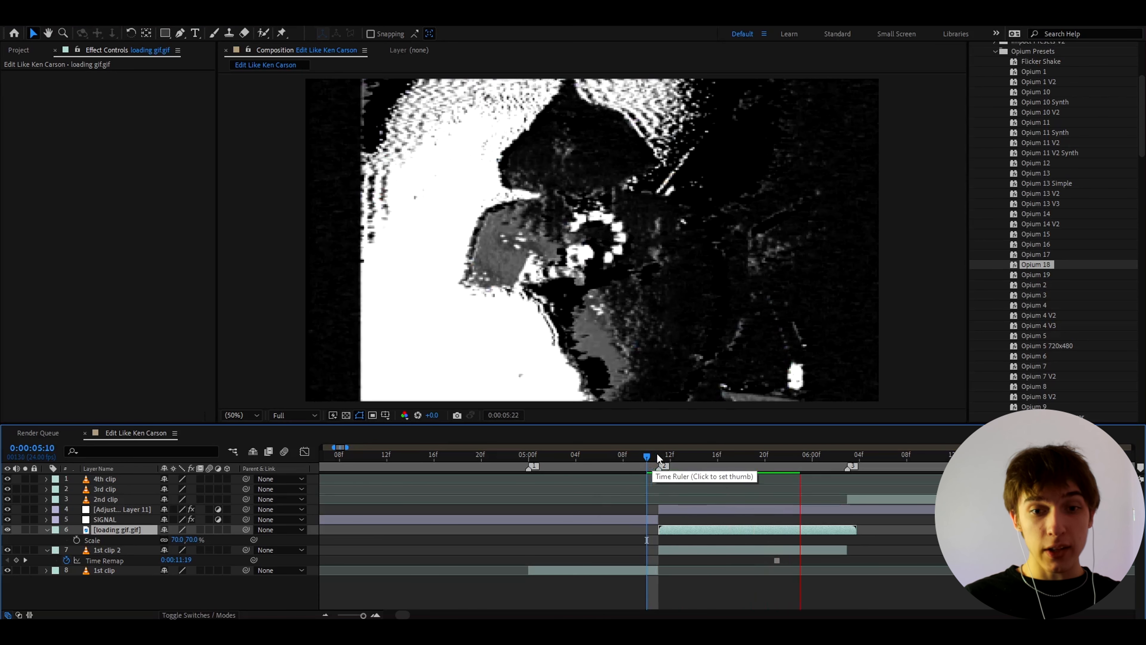
Step: Trim the start of the Opium 18 adjustment layer to 0:00:05:12 and preview the transition from the first clip
key("=")
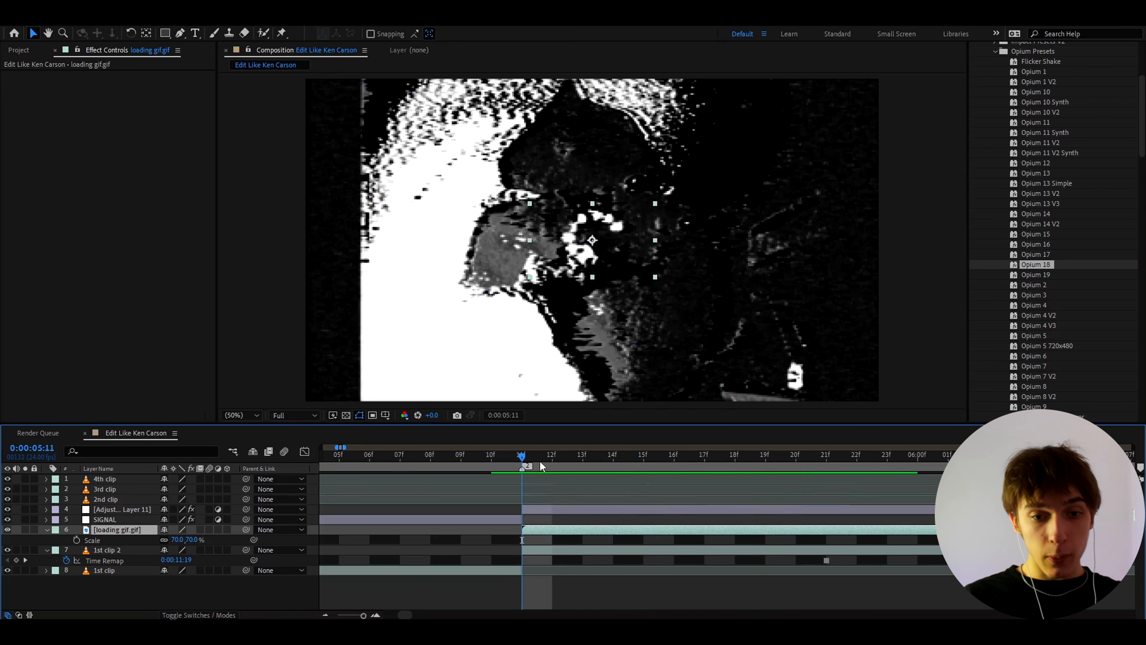
key("Page_Down")
key("minus")
left_click(536, 506)
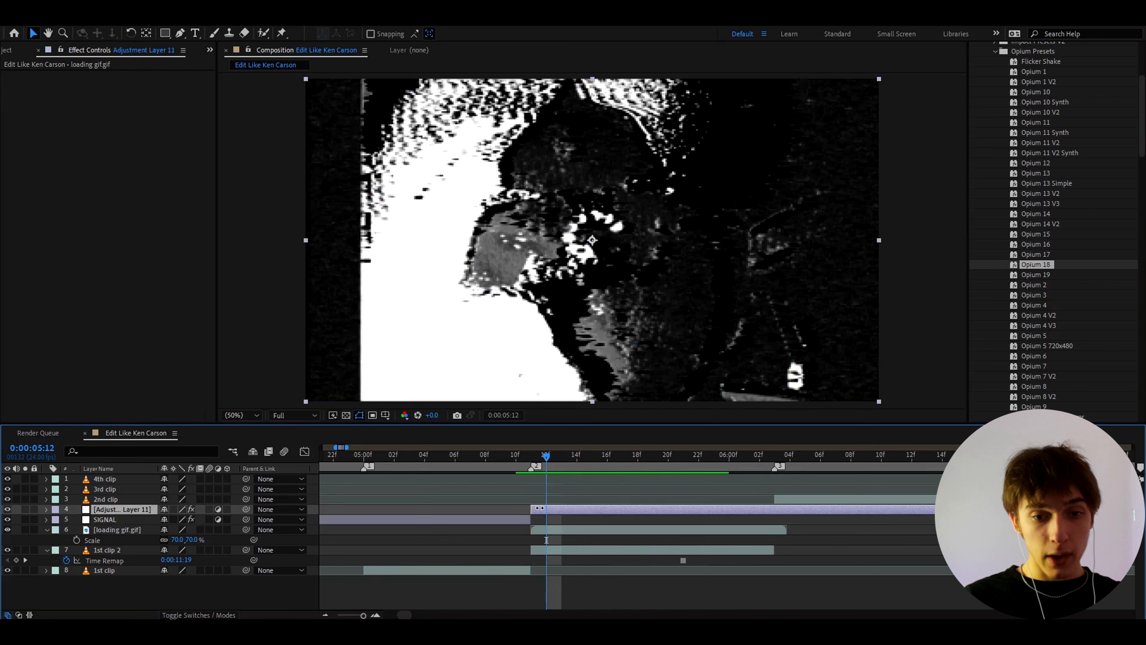
left_click_drag(540, 508, 547, 508)
left_click(534, 456)
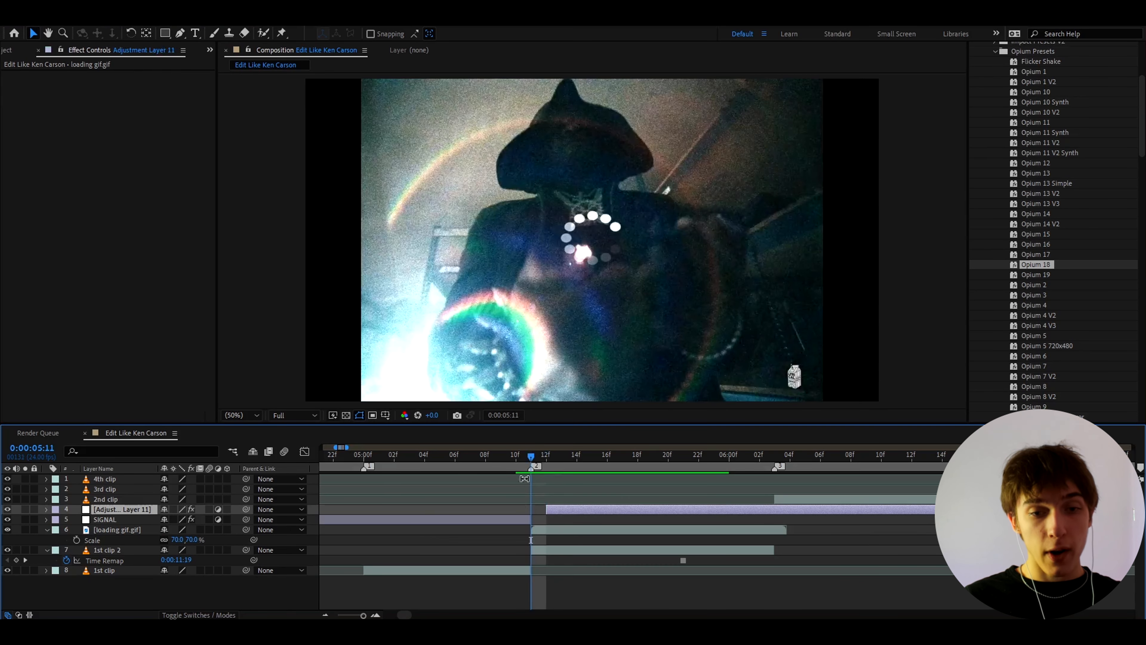
left_click(520, 455)
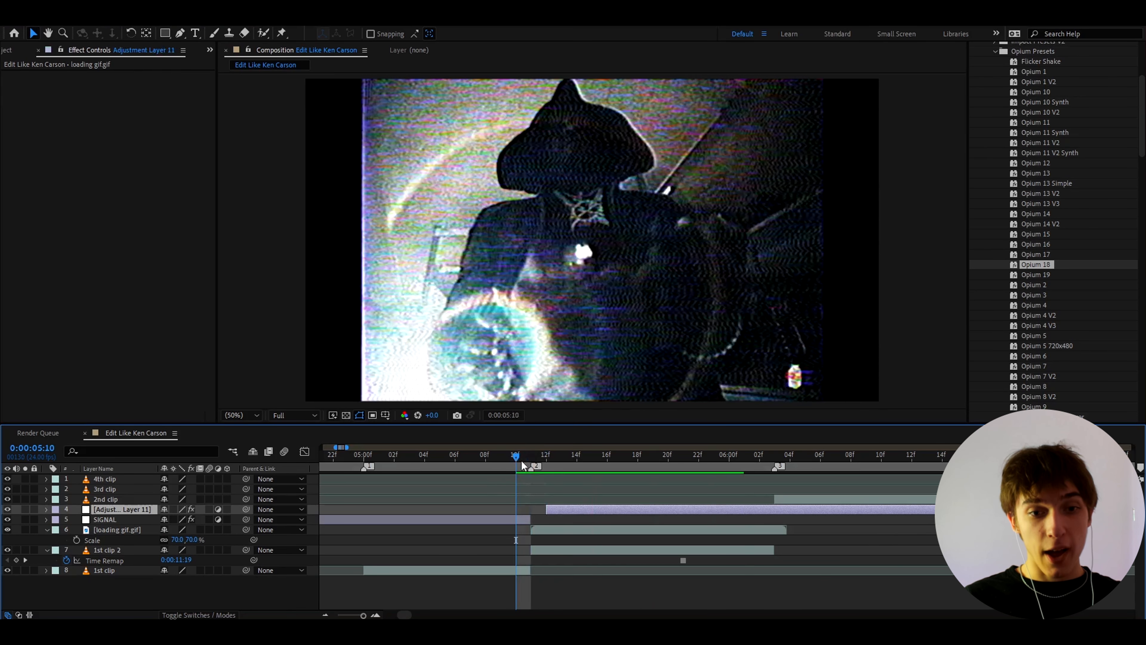
key("space")
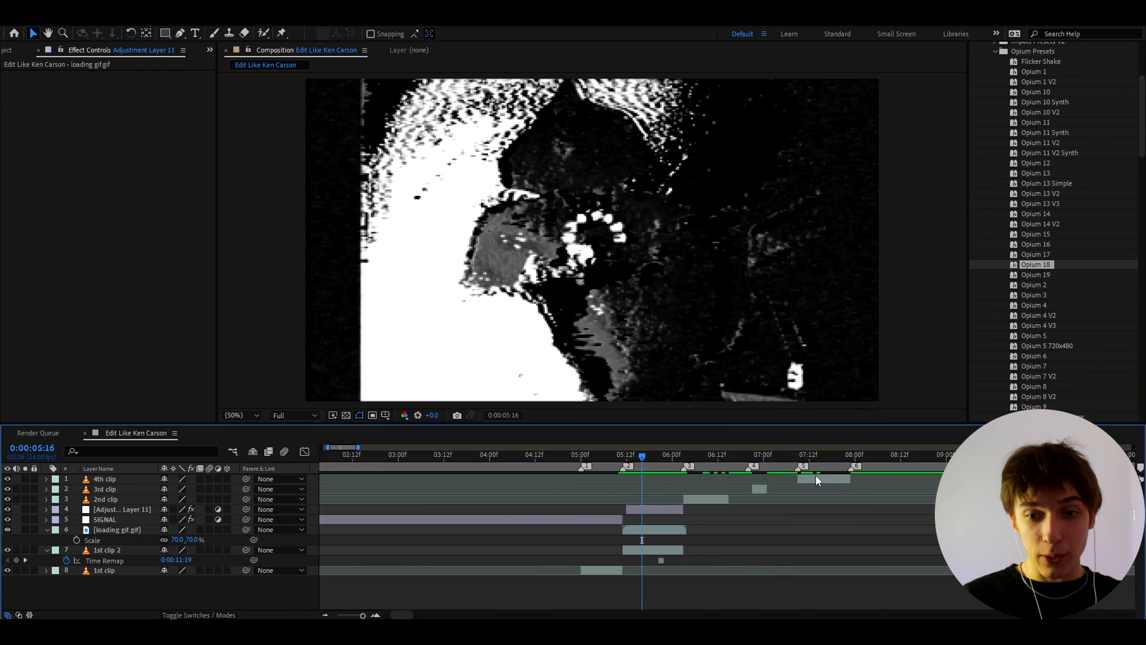
Step: Create an adjustment layer above all clips and apply the Motion Tile effect to it
left_click(817, 477)
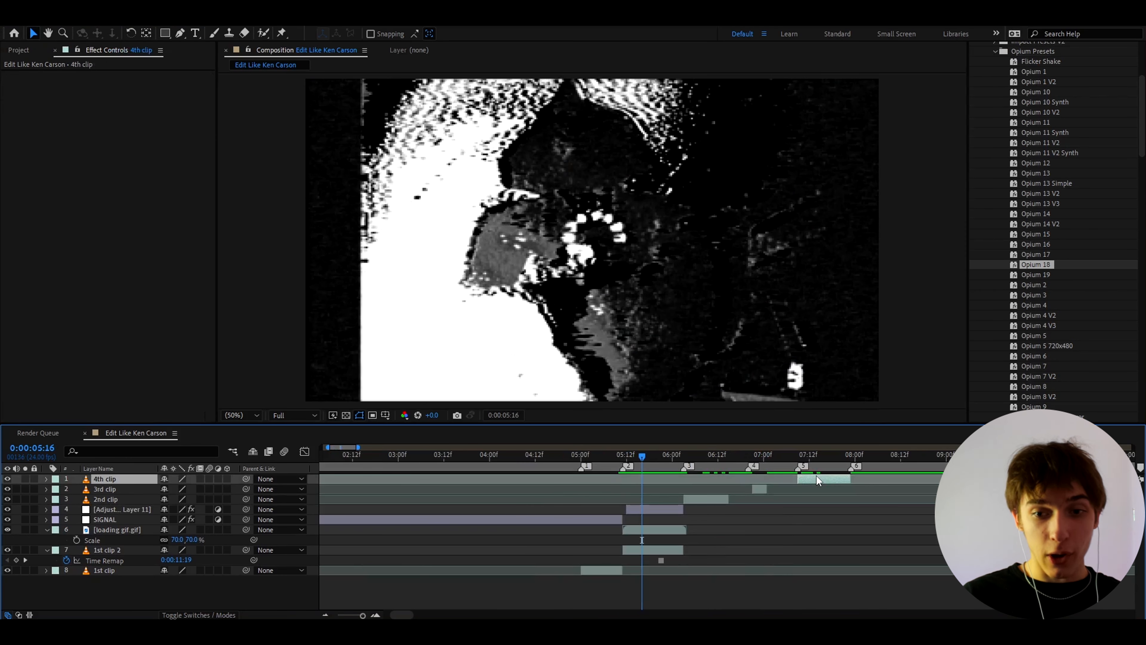
key("ctrl+alt+y")
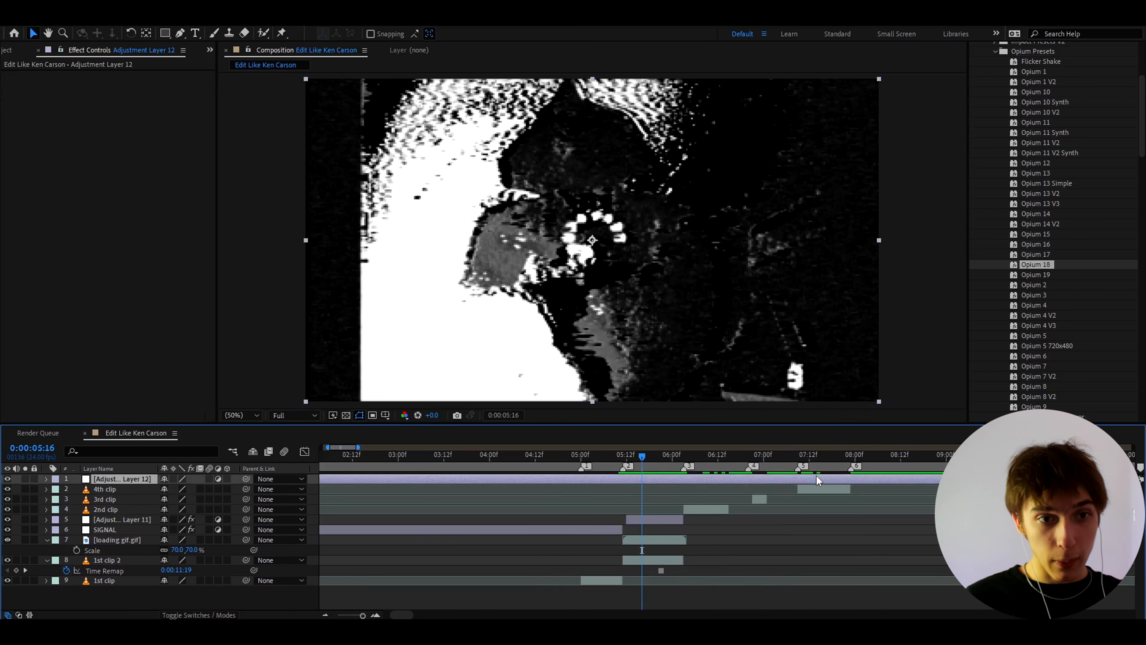
key("ctrl+space")
type("motion")
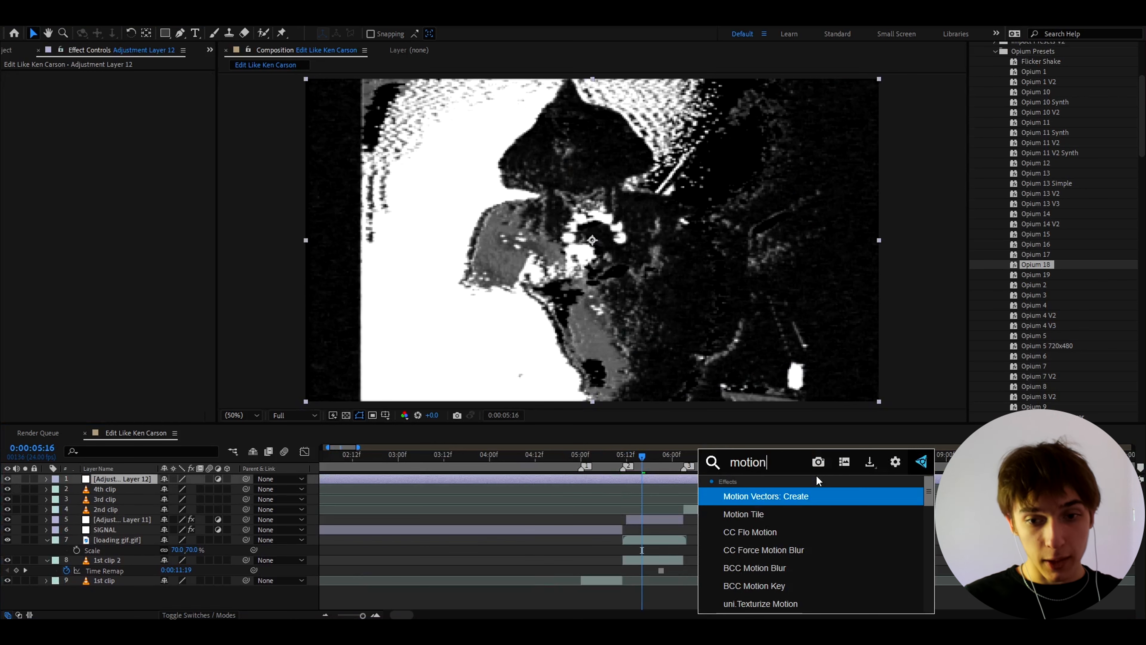
left_click(722, 513)
Step: Set the Motion Tile output width to 75 and save the project
left_click(126, 116)
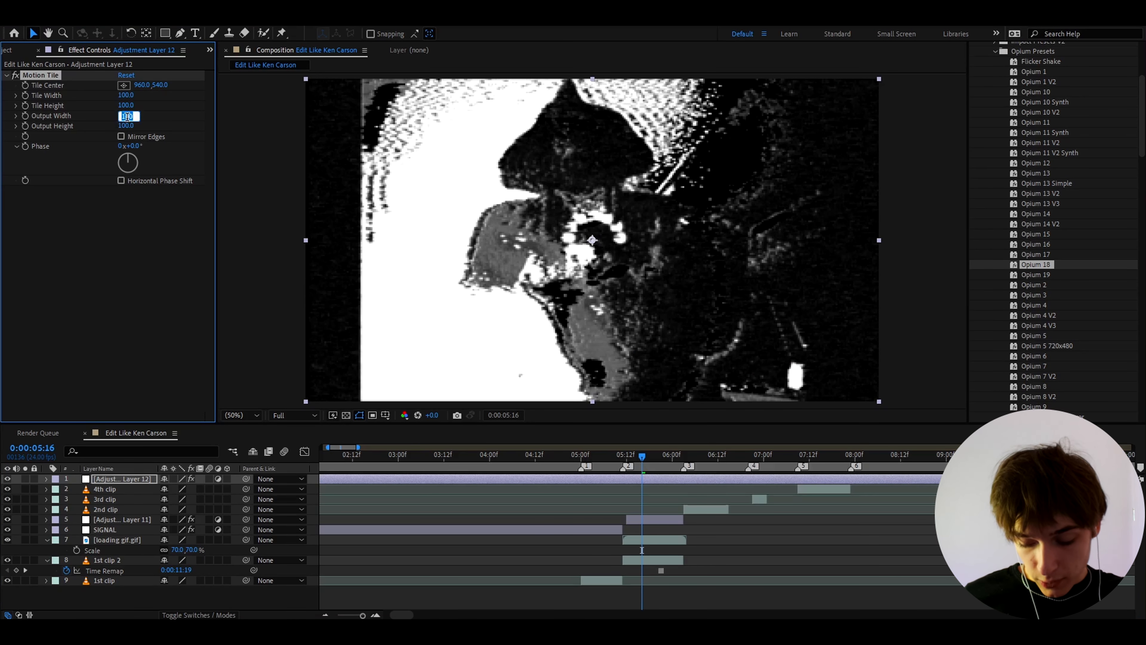
type("75")
key("Return")
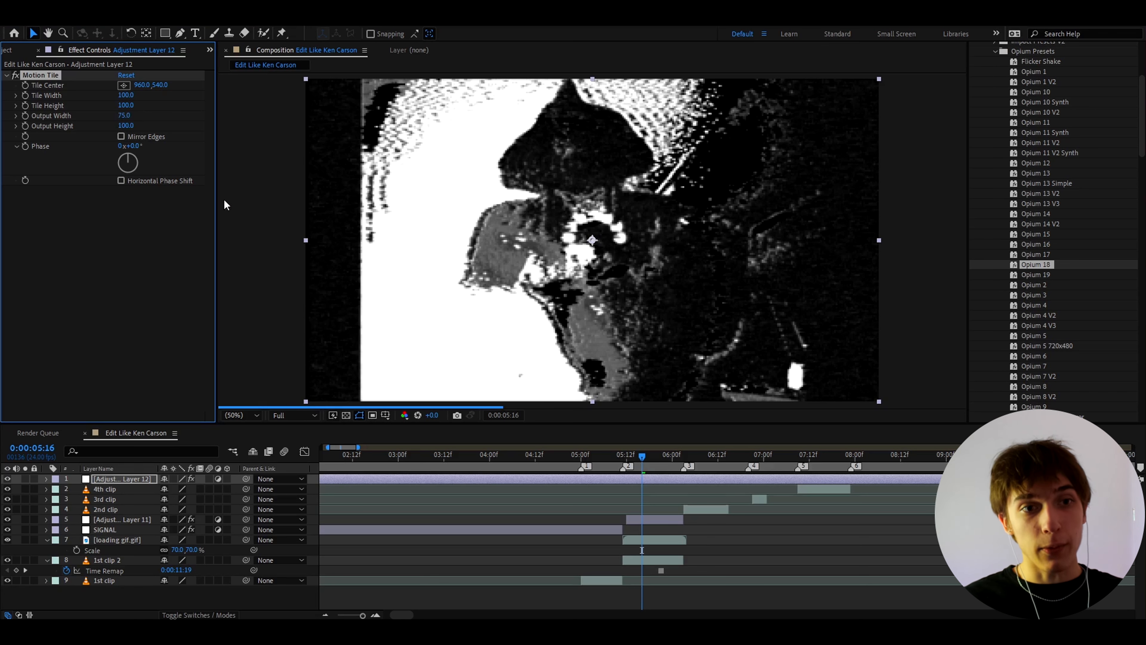
key("ctrl+s")
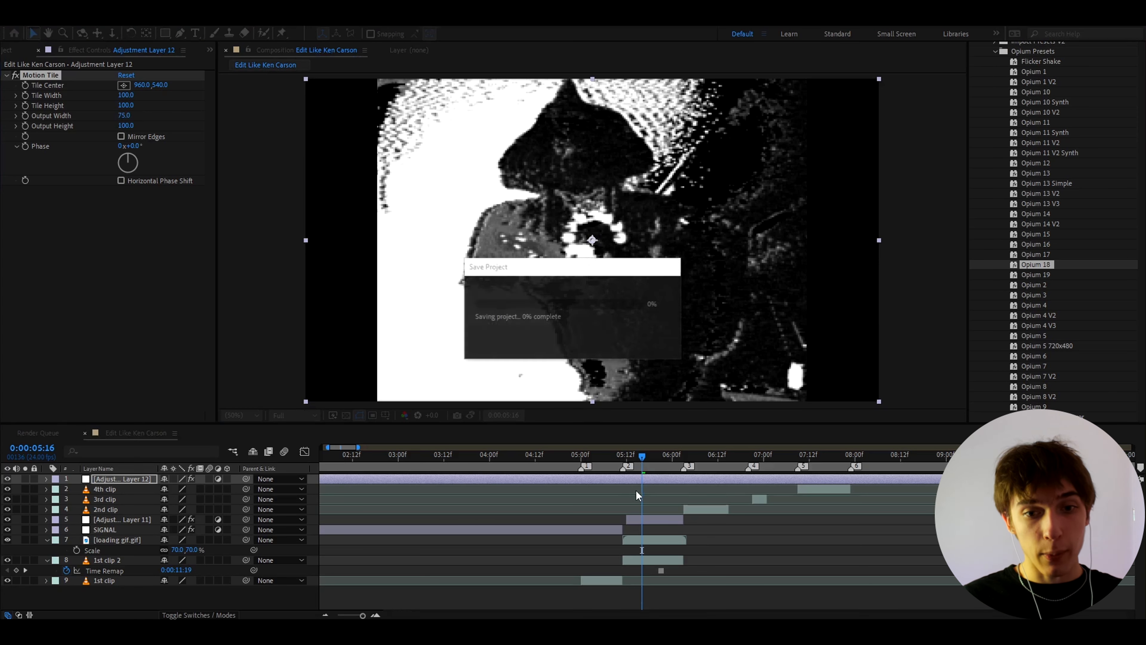
Step: Create another adjustment layer directly above the 2nd clip layer
scroll(647, 474, "up", 2)
left_click(646, 466)
left_click(701, 464)
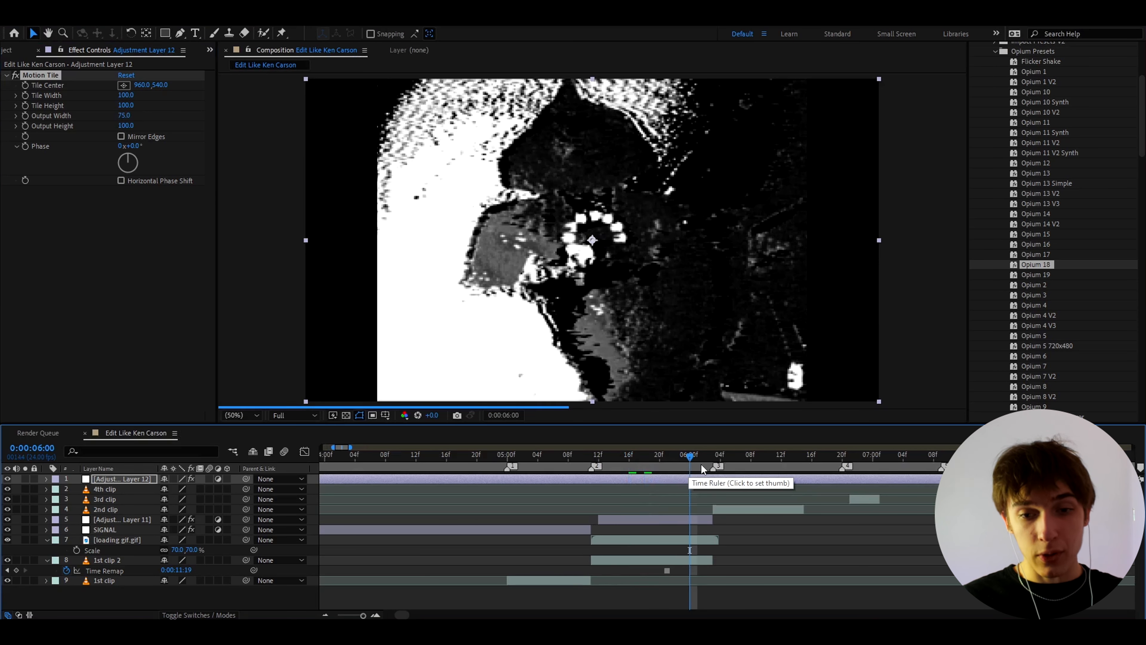
left_click(749, 509)
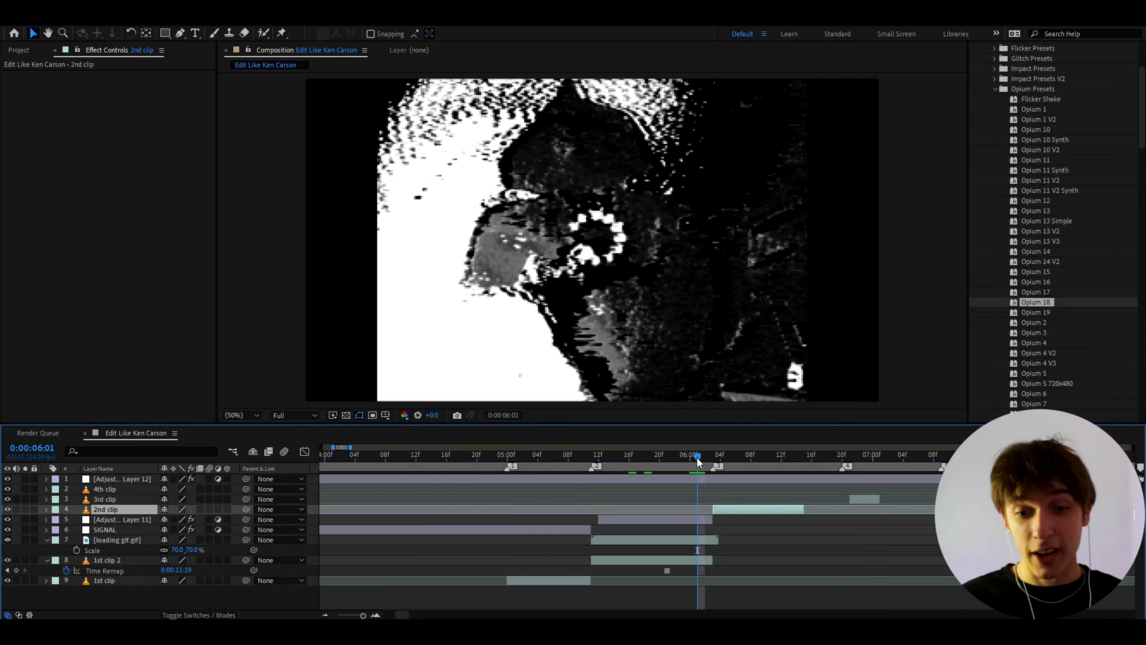
left_click_drag(696, 457, 726, 460)
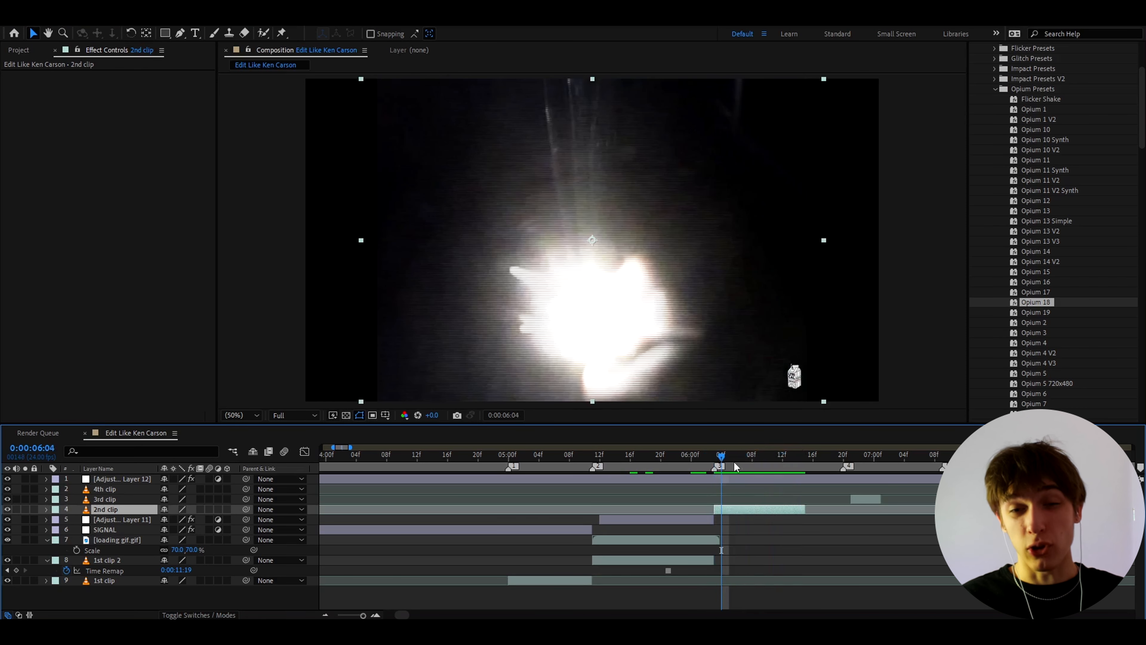
scroll(733, 462, "up", 1)
key("F2")
left_click(707, 508)
scroll(708, 507, "down", 1)
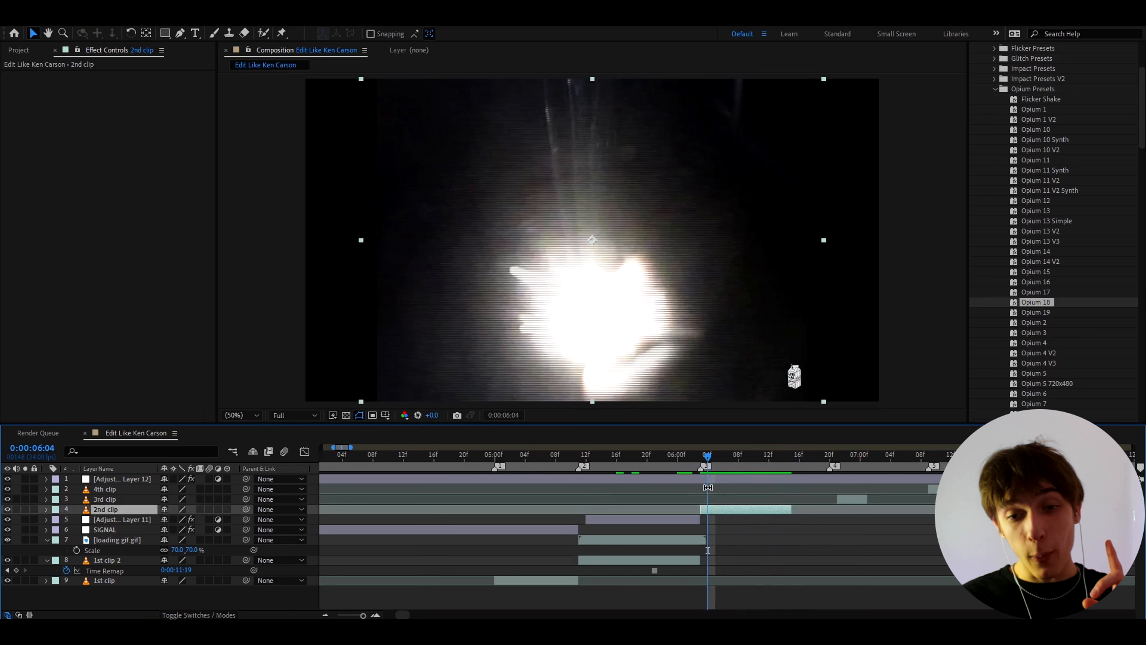
key("ctrl+alt+y")
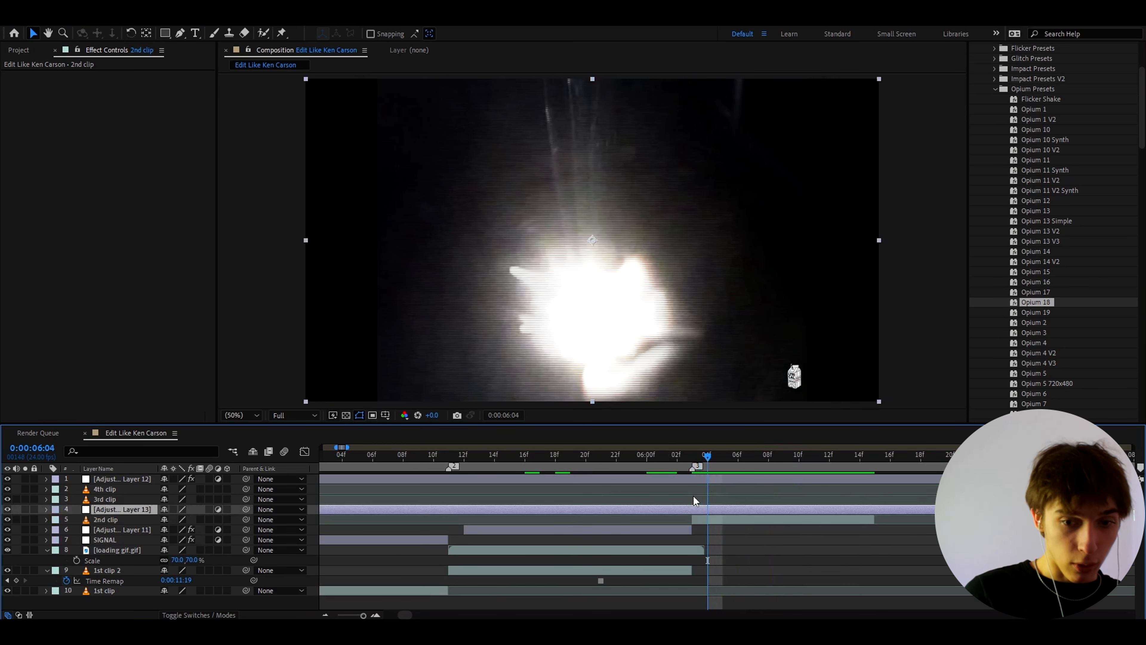
Step: Trim the start of the adjustment layer above the 2nd clip to 0:00:06:03, where that clip begins
scroll(690, 456, "up", 2)
mouse_move(690, 456)
left_mouse_down()
mouse_move(676, 458)
mouse_move(735, 453)
mouse_move(656, 461)
mouse_move(678, 454)
left_mouse_up()
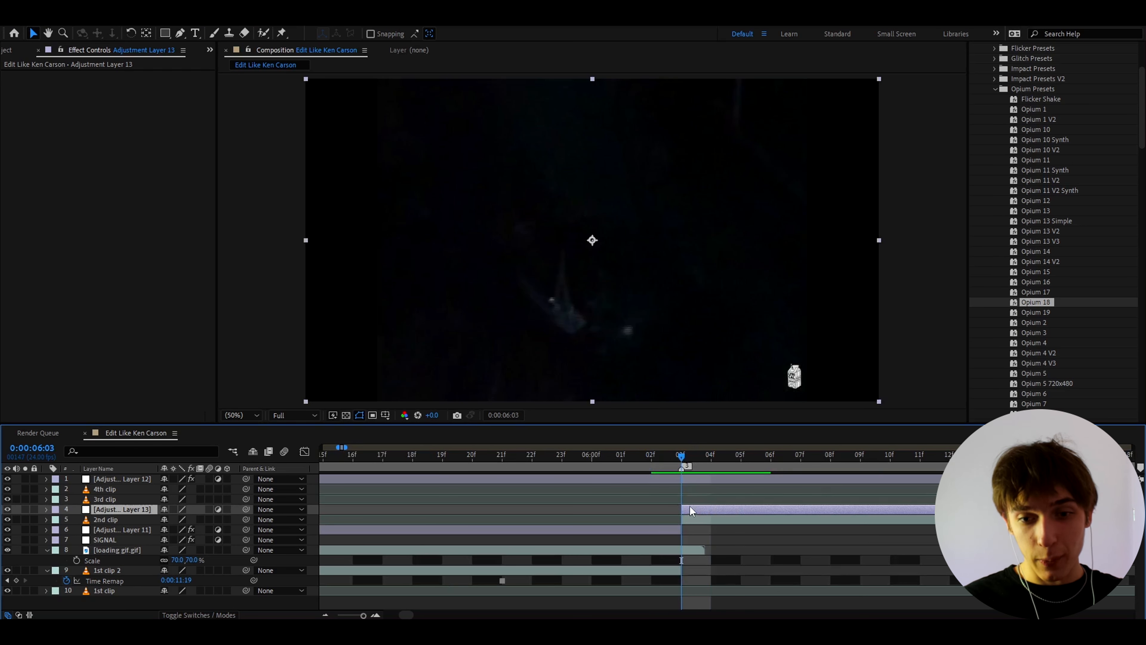
scroll(1028, 313, "down", 5)
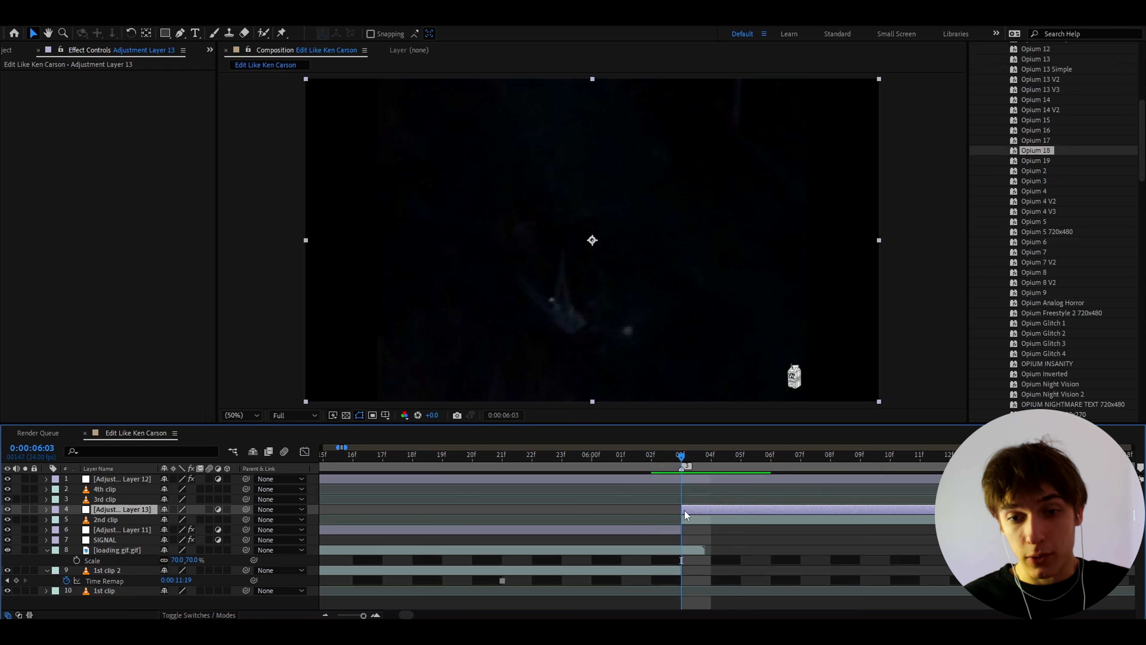
Step: Apply the Opium Glitch 2 preset to the adjustment layer above the 2nd clip, end that layer at 0:00:06:08 and preview it
scroll(1045, 285, "down", 3)
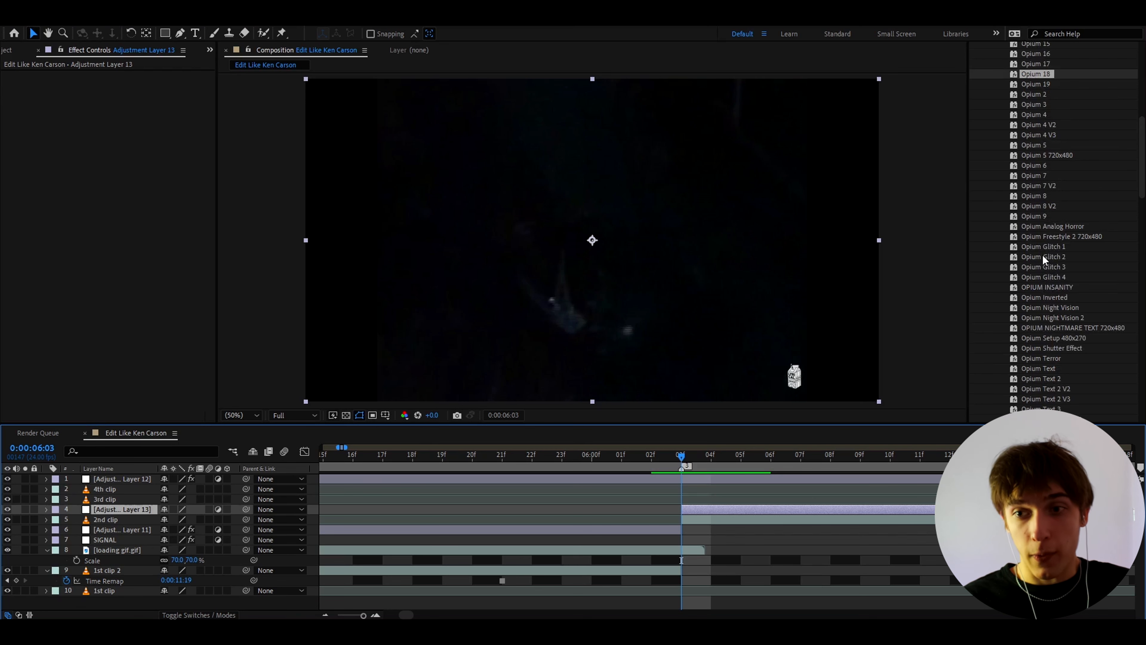
left_click_drag(1043, 256, 696, 515)
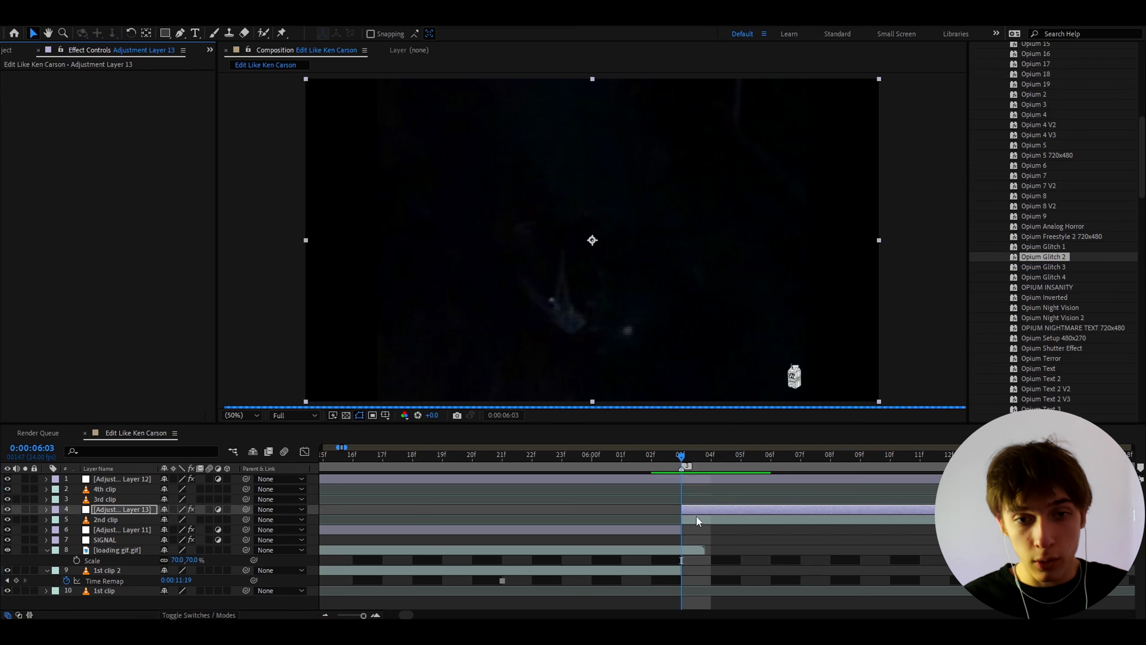
left_click(820, 459)
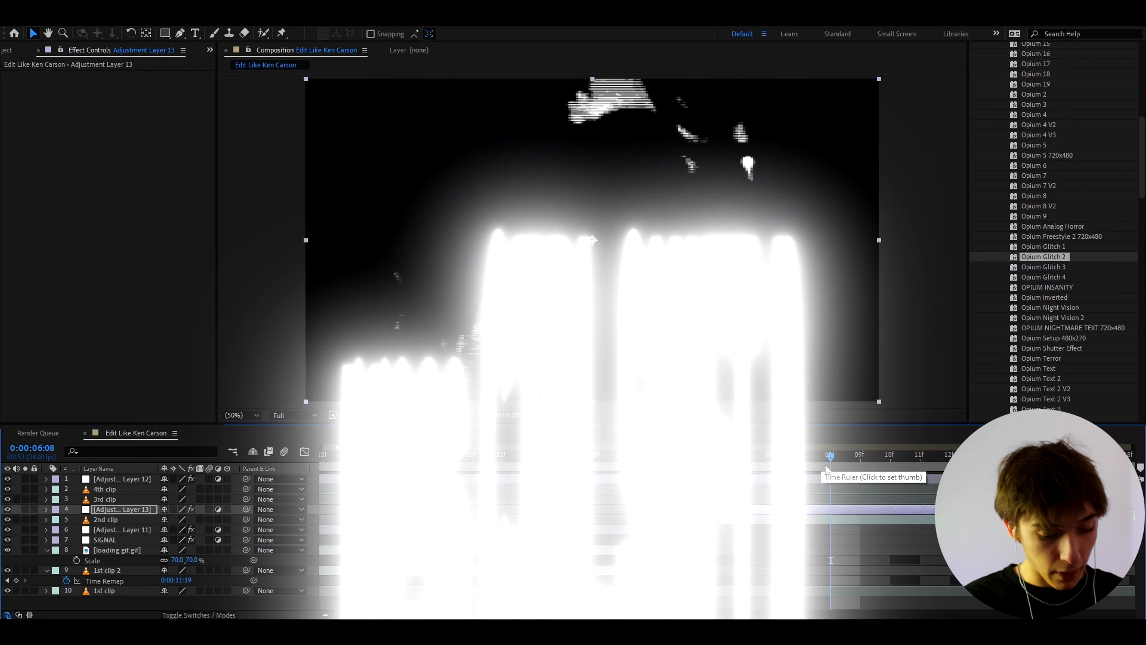
key("ctrl+shift+d")
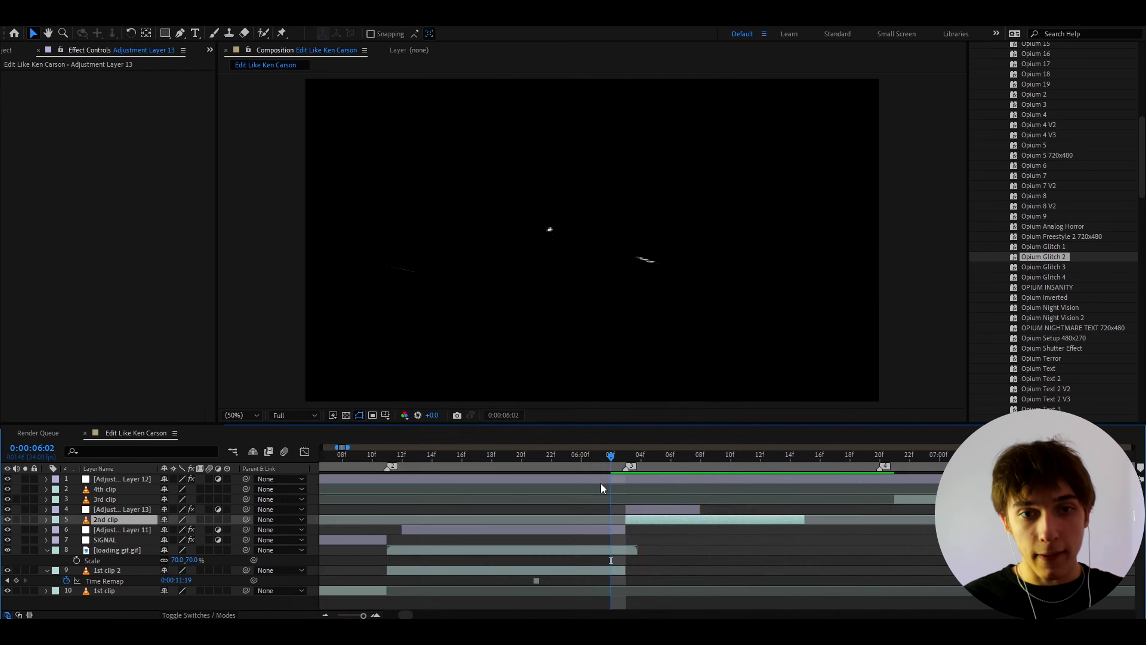
mouse_move(607, 469)
left_mouse_down()
mouse_move(686, 465)
mouse_move(610, 458)
left_mouse_up()
key("space")
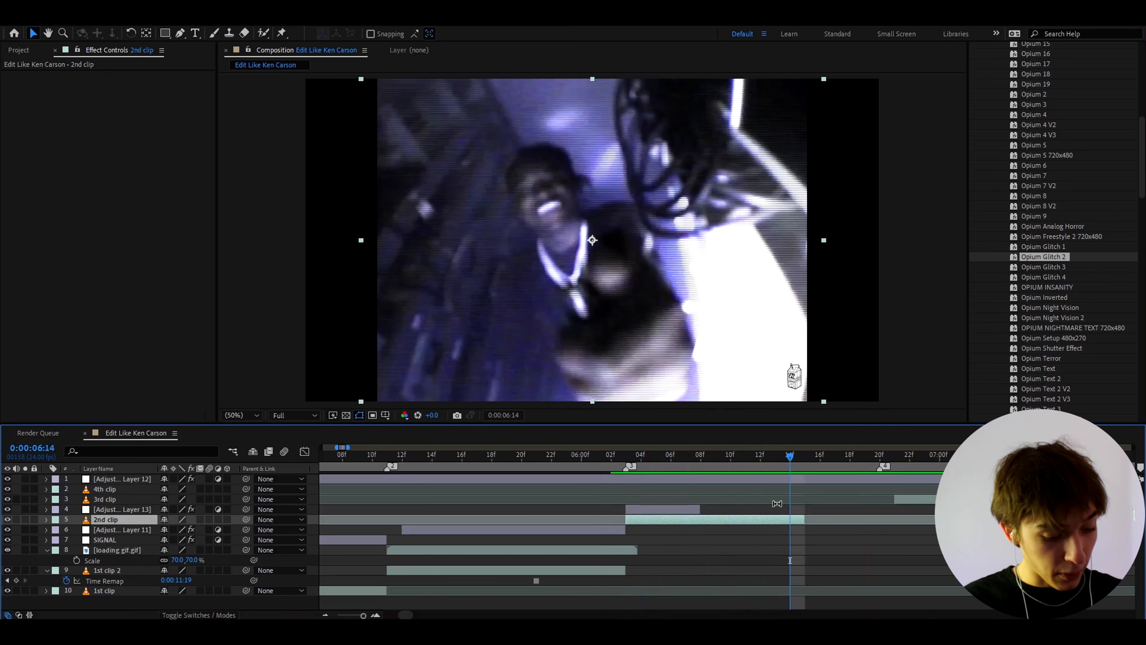
Step: Duplicate the 2nd clip, freeze the copy on the frame at 0:00:06:14 and fit it between the 2nd and 3rd clips
key("ctrl+d")
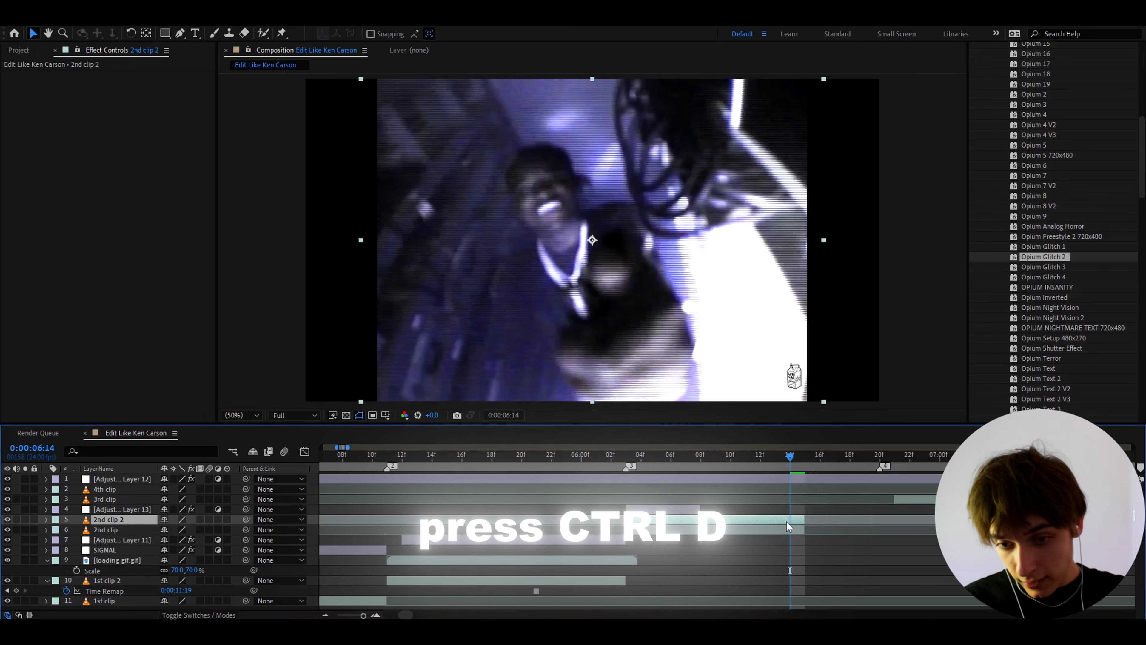
right_click(786, 521)
mouse_move(831, 240)
left_click(970, 243)
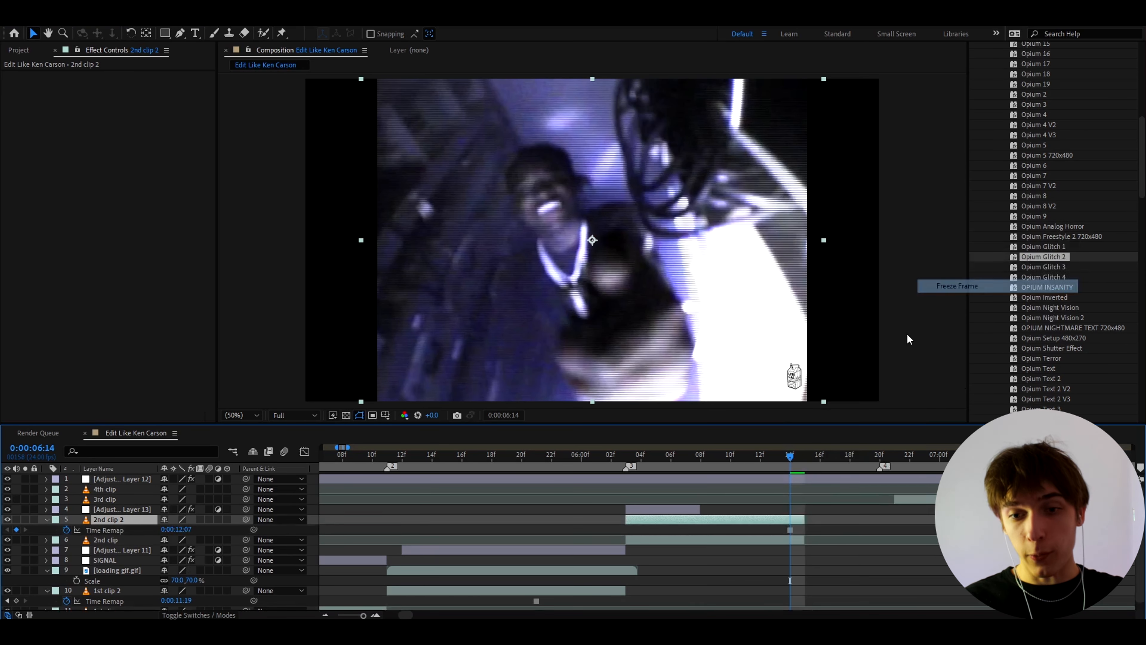
left_click_drag(687, 525, 865, 518)
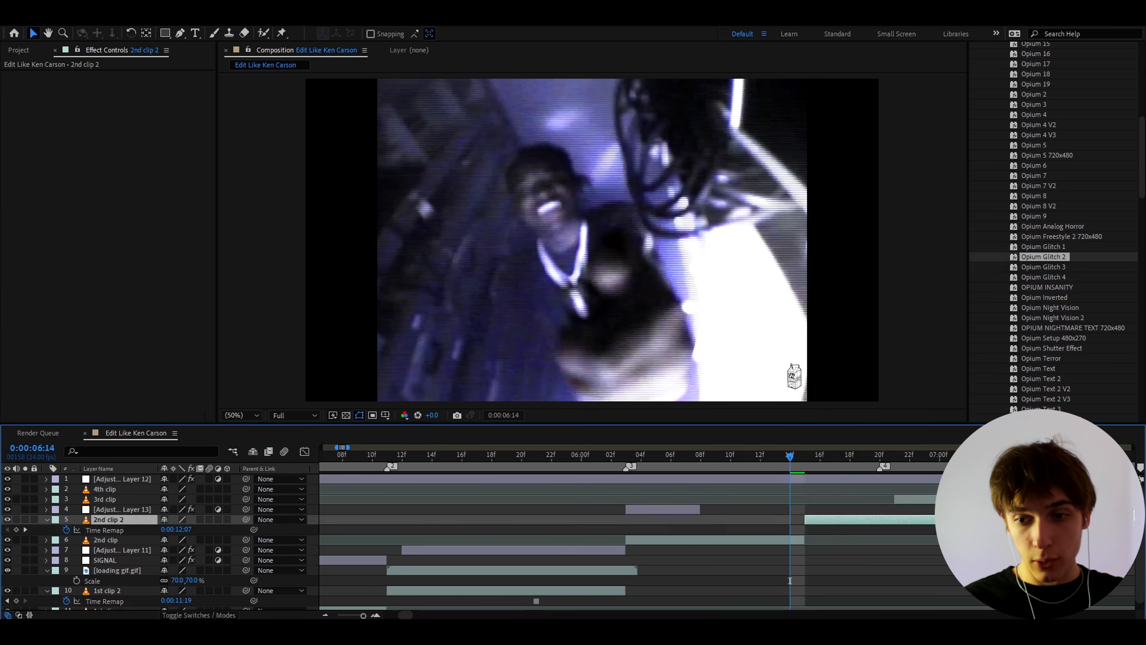
left_click_drag(943, 520, 913, 530)
Step: Duplicate the loading gif layer, place the copy directly above the frozen 2nd clip and align it from 0:00:06:15 to the freeze's end
left_click(798, 458)
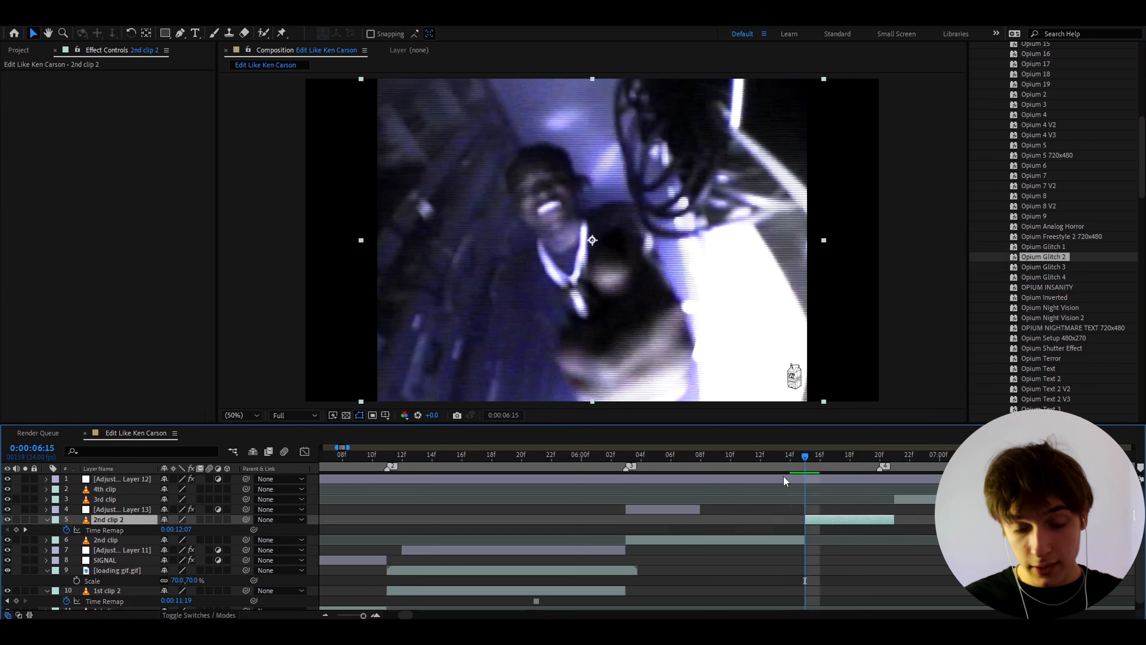
scroll(706, 519, "down", 2)
left_click(566, 562)
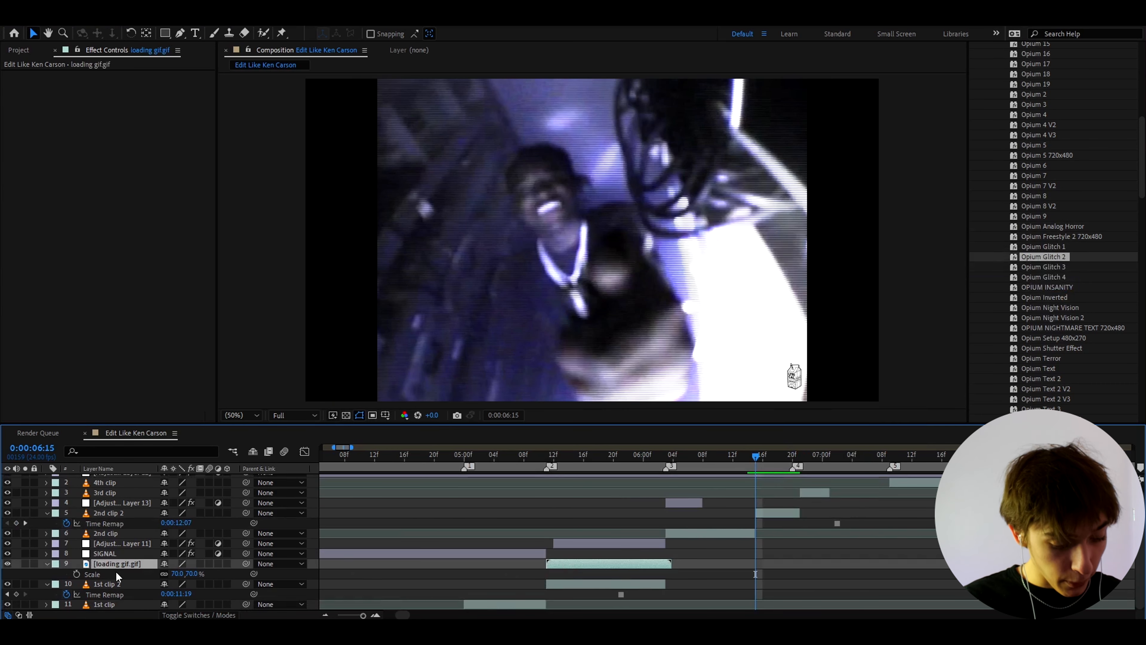
key("ctrl+d")
left_click_drag(118, 564, 120, 509)
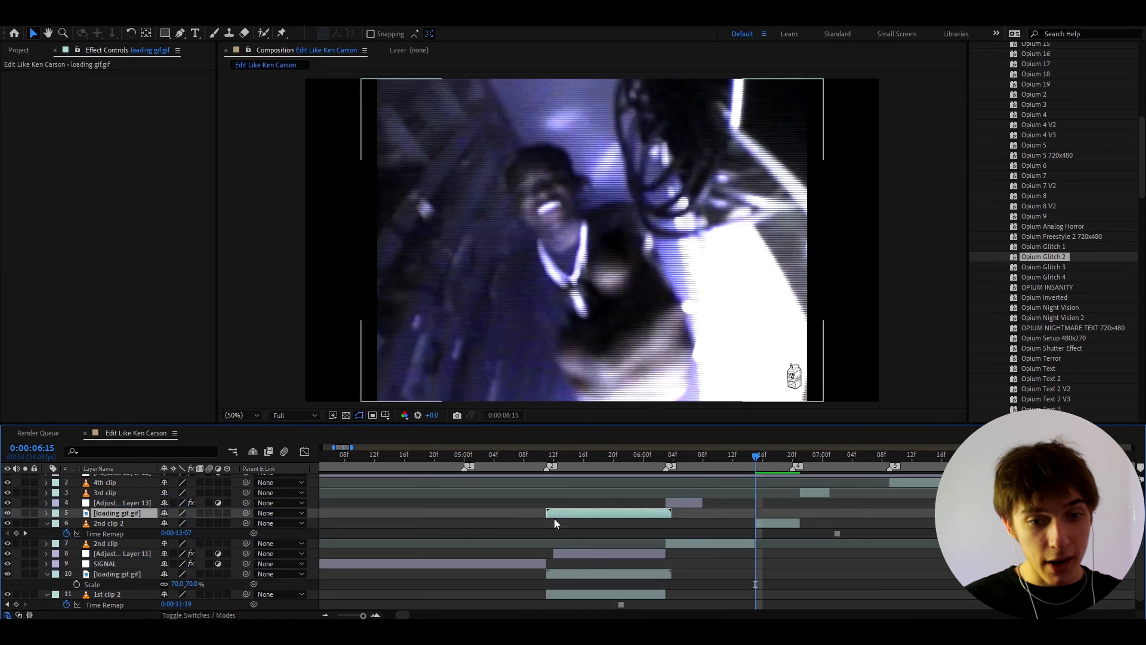
left_click_drag(640, 513, 692, 519)
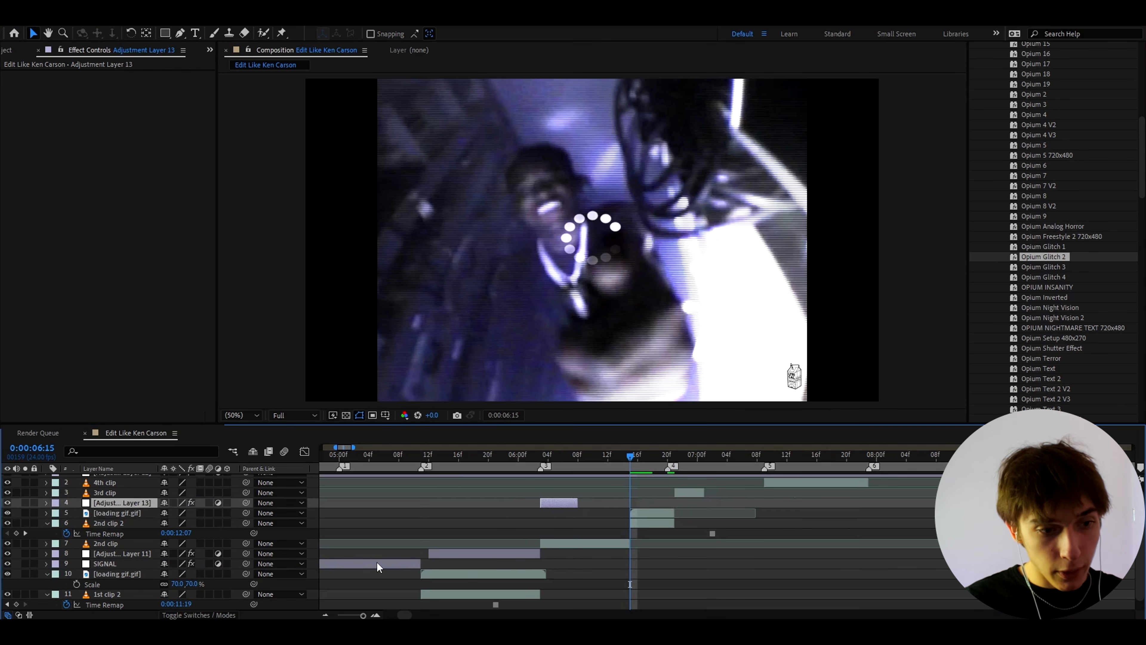
Step: Duplicate the SIGNAL layer above the second loading gif, starting at 0:00:06:15 and cut off at 0:00:06:21
left_click(377, 564)
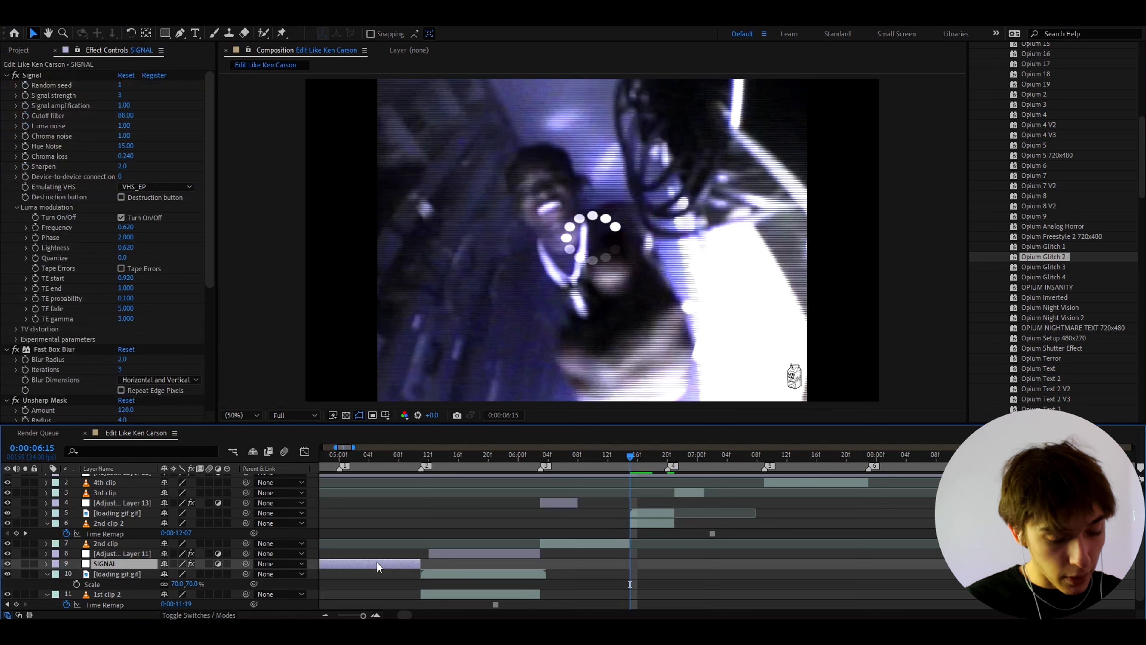
key("ctrl+d")
left_click_drag(121, 565, 140, 509)
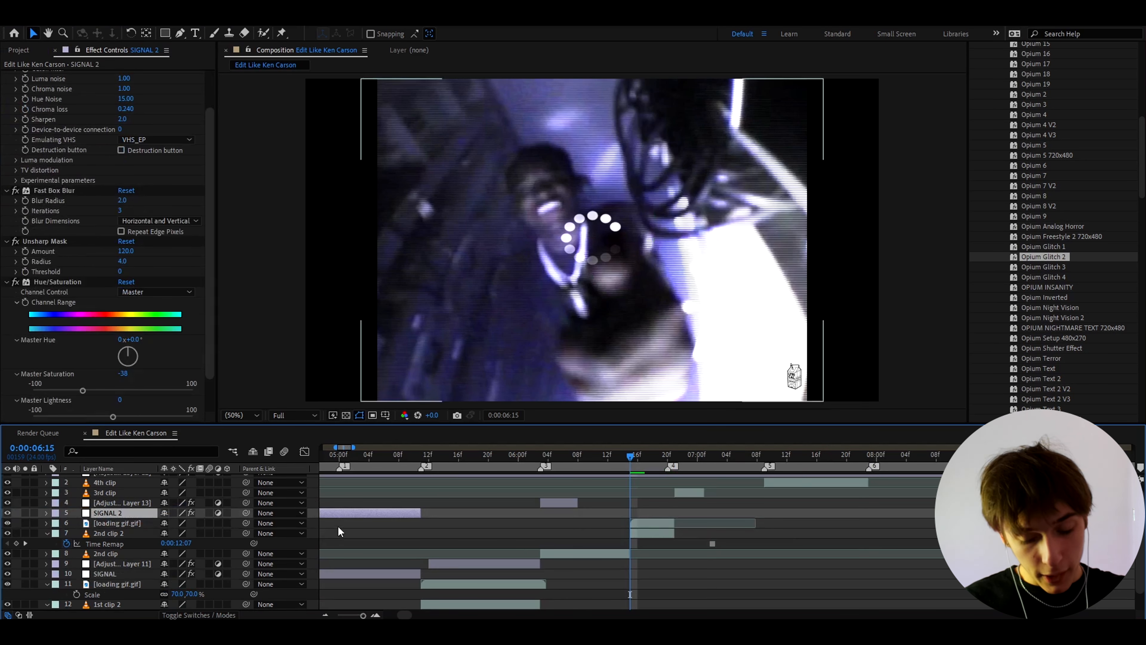
key("[")
key("equal")
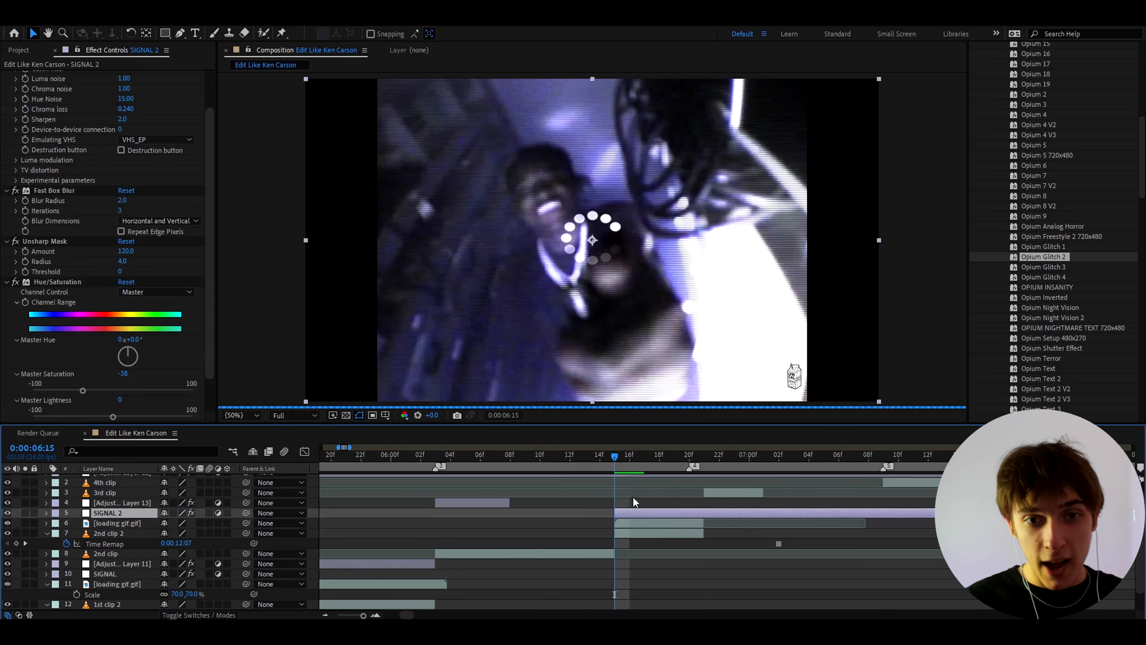
left_click(708, 458)
key("ctrl+shift+d")
key("Delete")
Step: Create an adjustment layer above the copied SIGNAL layer, start it at 0:00:06:15 and apply the Opium Terror preset
left_click(664, 460)
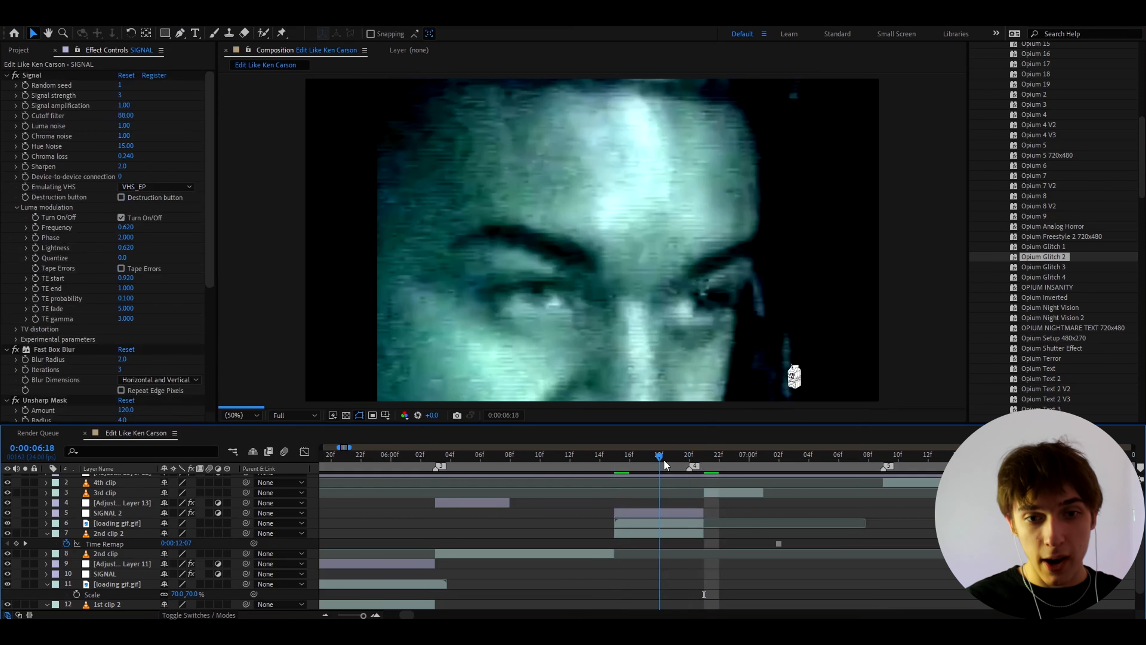
left_click(661, 513)
left_click_drag(658, 455, 617, 472)
key("ctrl+alt+y")
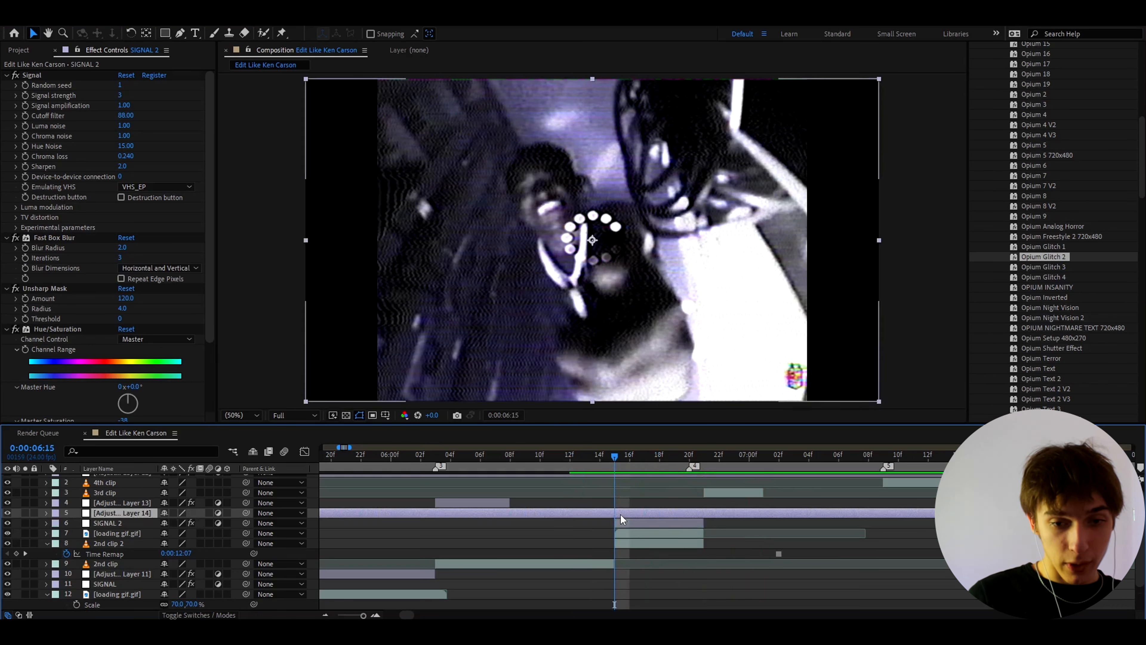
left_click(1031, 359)
left_click_drag(1030, 361, 624, 512)
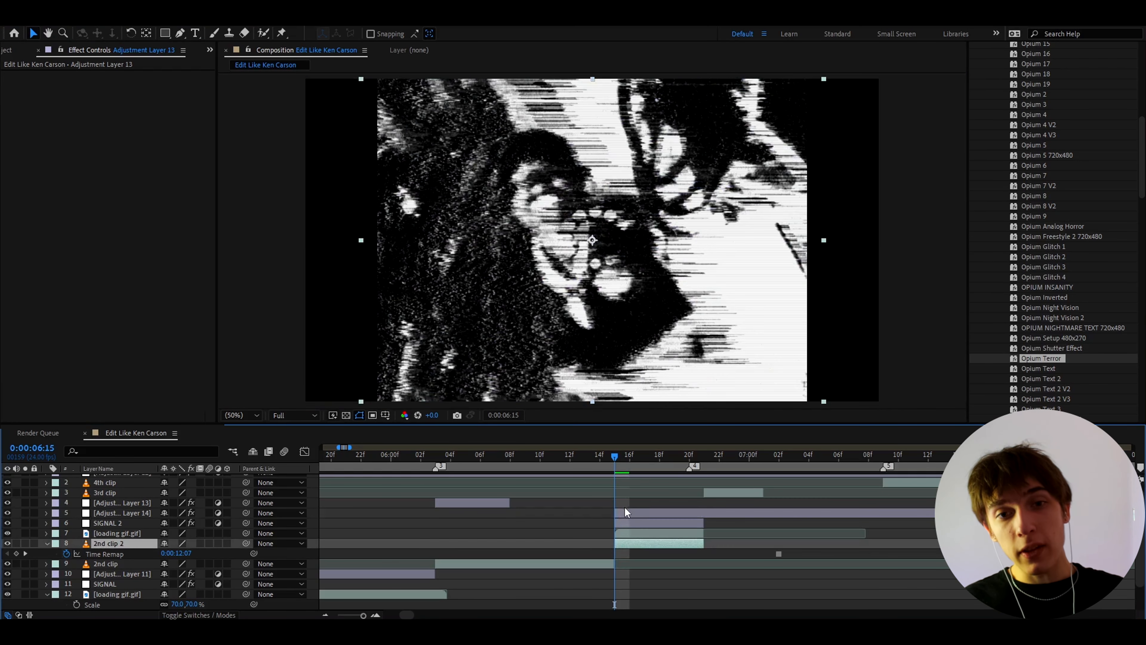
Step: Move the Opium Terror adjustment layer beneath the copied SIGNAL layer and check the frozen frame
left_click(625, 532)
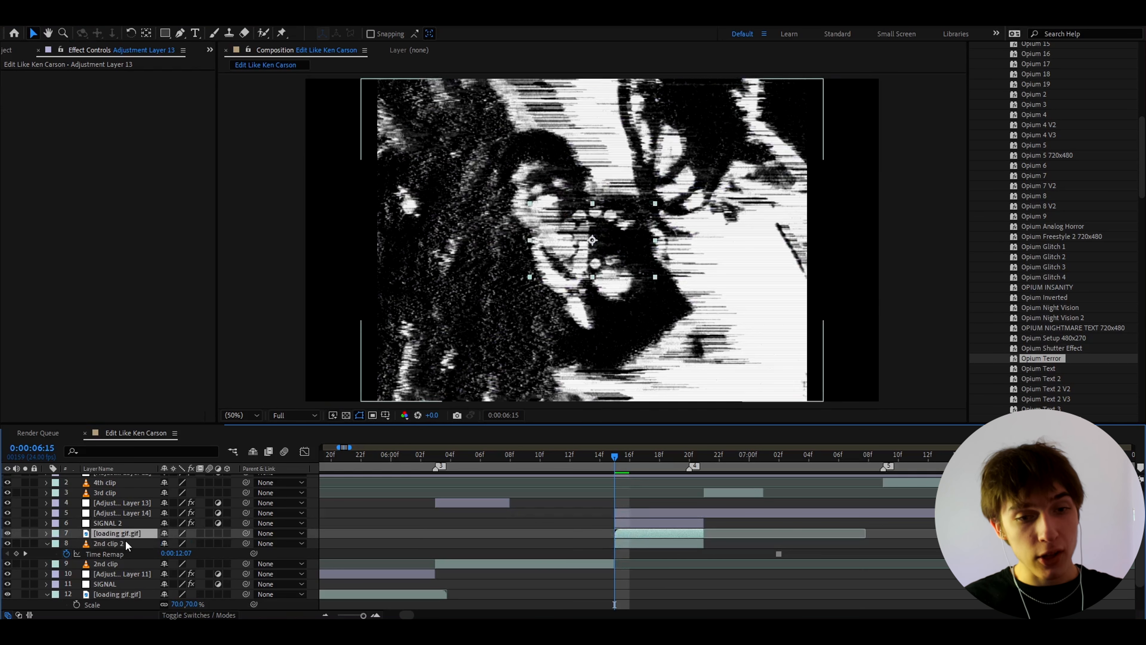
left_click_drag(115, 512, 113, 523)
left_click(635, 459)
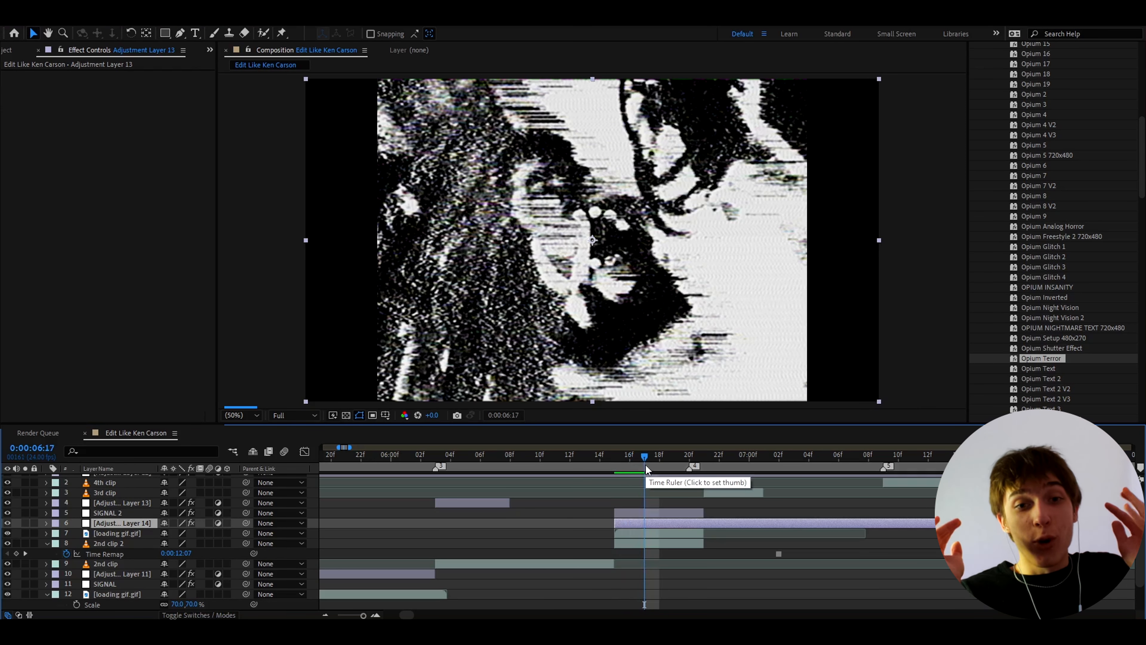
Step: Duplicate the 3rd clip, freeze the copy on the frame at 0:00:07:00 and fit it between the 3rd and 4th clips
left_click_drag(645, 465, 746, 453)
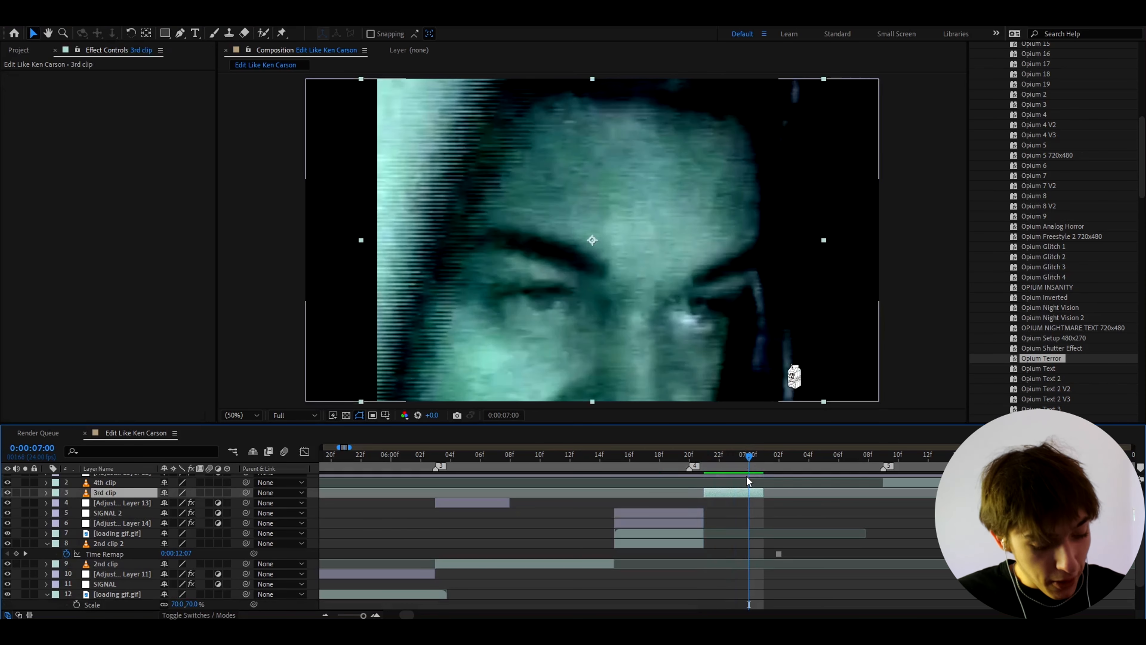
key("ctrl+d")
right_click(747, 493)
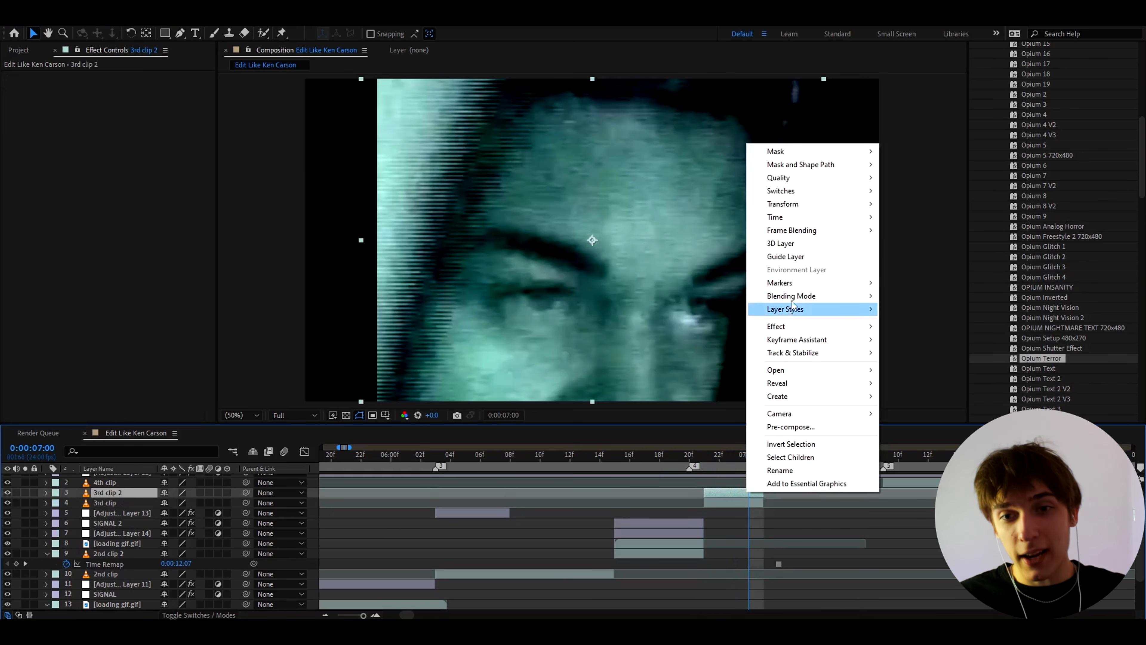
mouse_move(791, 216)
left_click(920, 257)
key("bracketleft")
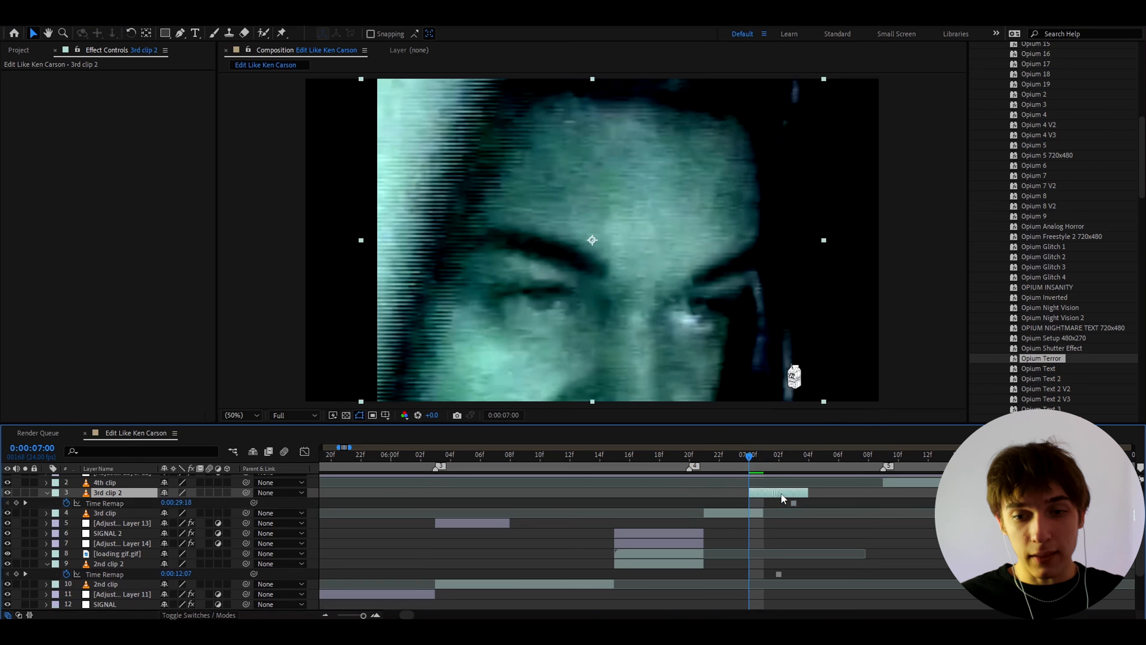
left_click_drag(826, 494, 894, 489)
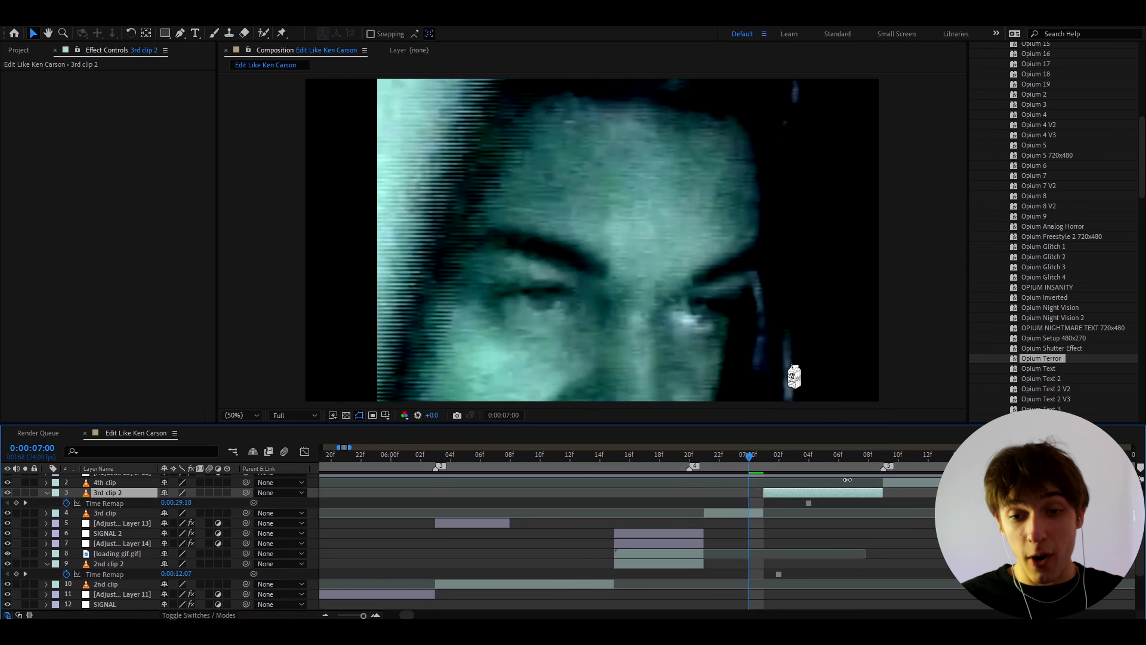
Step: Duplicate the loading gif above the frozen 3rd clip, running from 0:00:07:01 until the 4th clip begins
left_click_drag(773, 459, 766, 463)
left_click(666, 557)
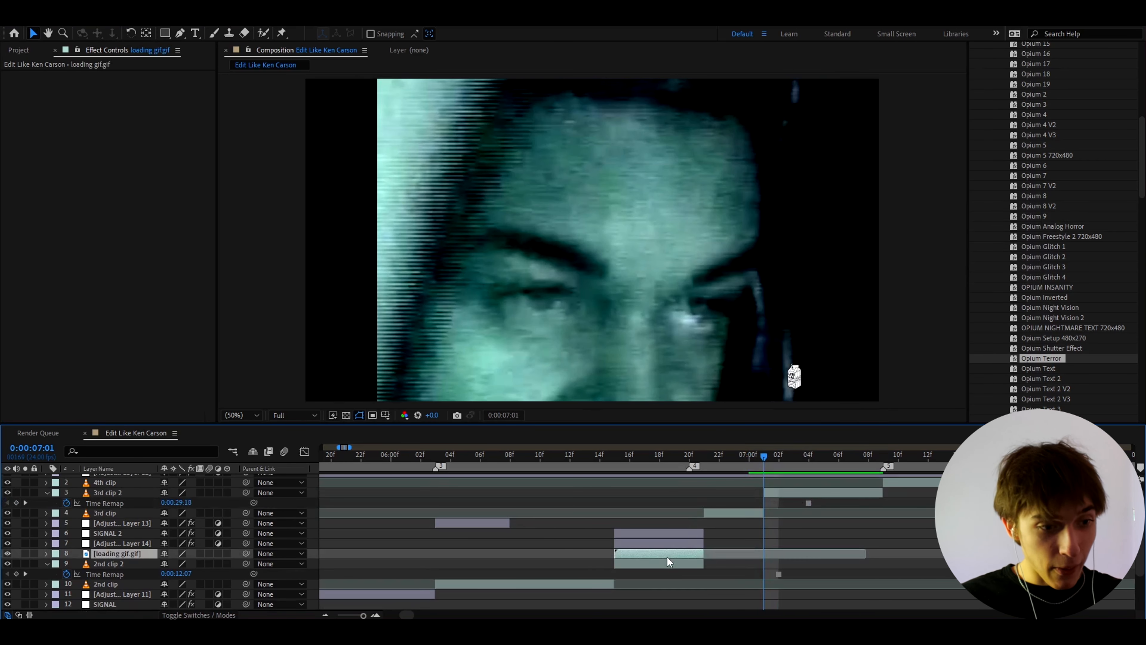
key("ctrl+d")
left_click_drag(127, 557, 188, 488)
left_click_drag(647, 497, 798, 498)
Step: Create an adjustment layer above the newest loading gif, start it at 0:00:07:01, apply the Opium 13 Simple preset and check the result
key("ctrl+alt+y")
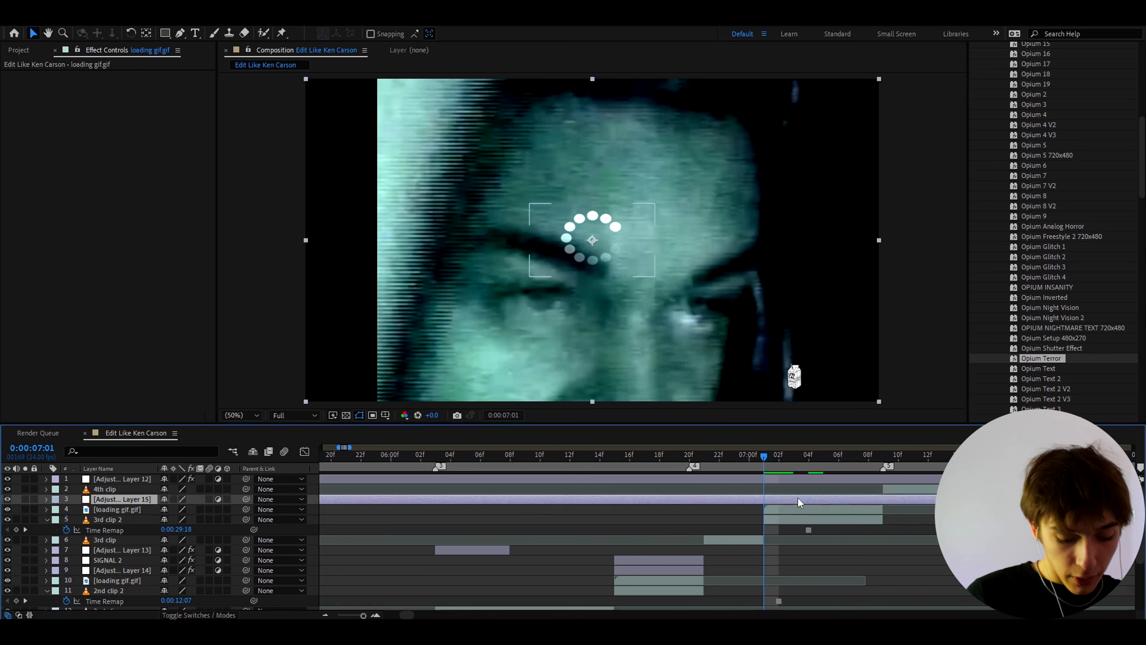
scroll(1045, 228, "up", 3)
scroll(1048, 135, "up", 2)
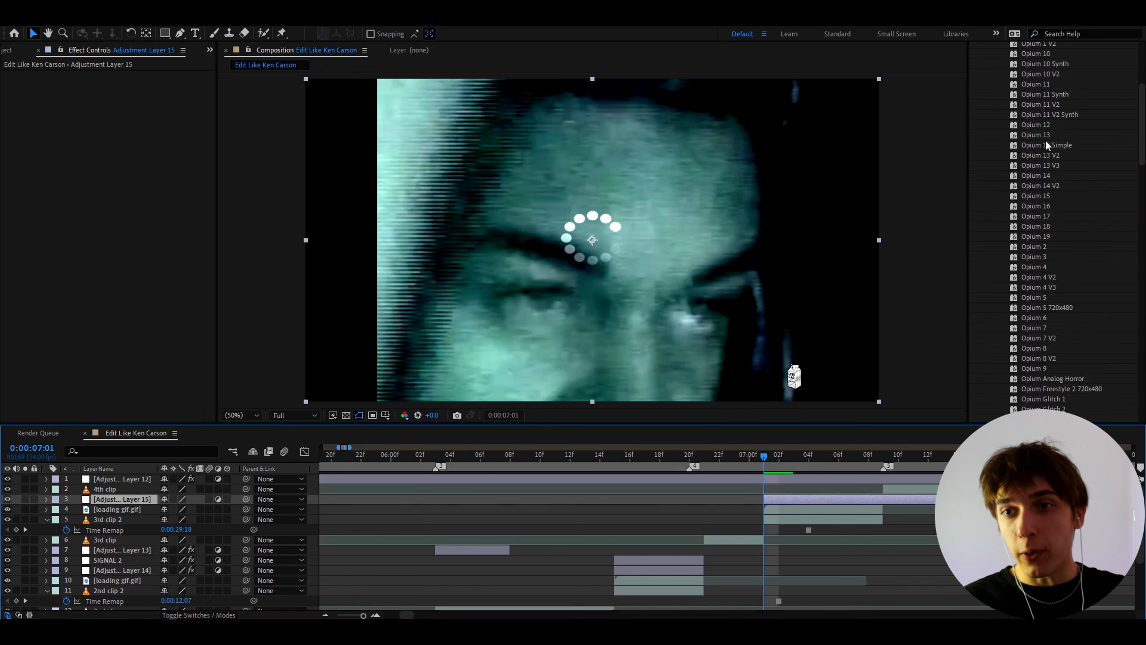
left_click_drag(1046, 144, 773, 498)
left_click(778, 509)
left_click(780, 459)
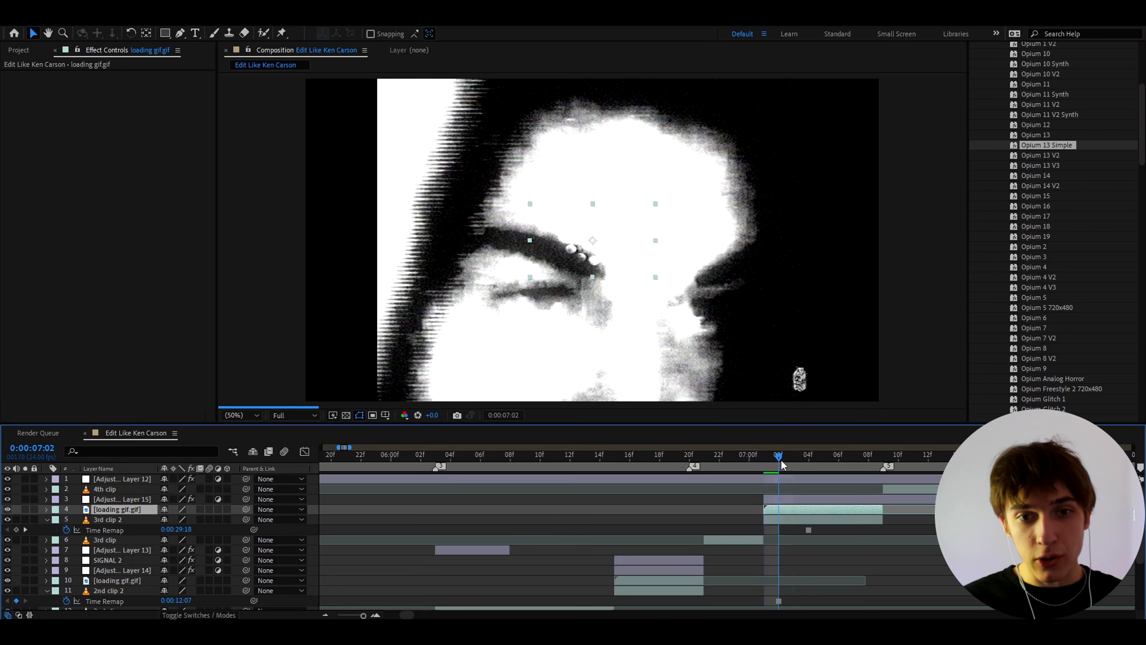
left_click(790, 459)
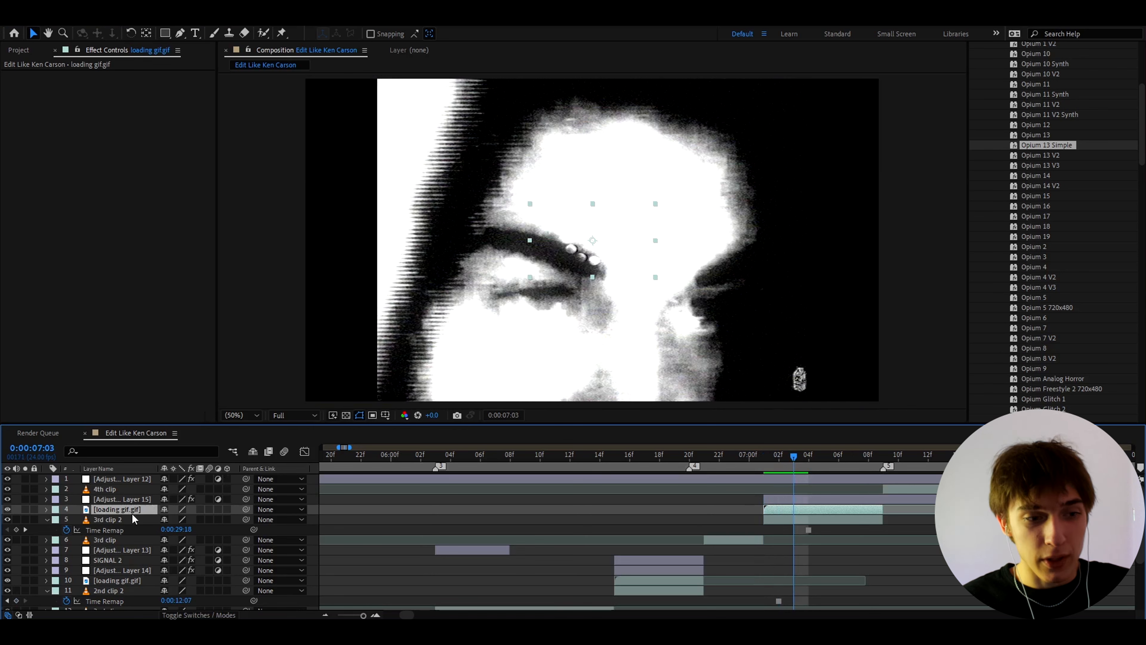
Step: Move the loading gif above the Opium 13 Simple adjustment layer and duplicate it twice to make the spinner more opaque
left_click_drag(127, 510, 130, 495)
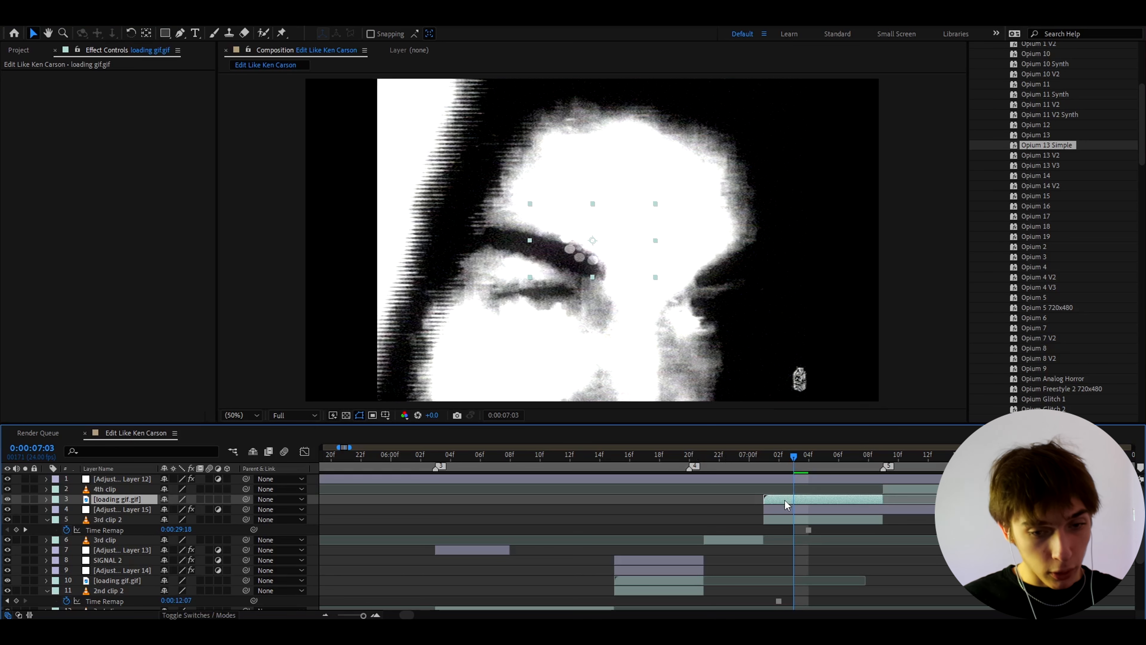
key("ctrl+d")
key("ctrl+d")
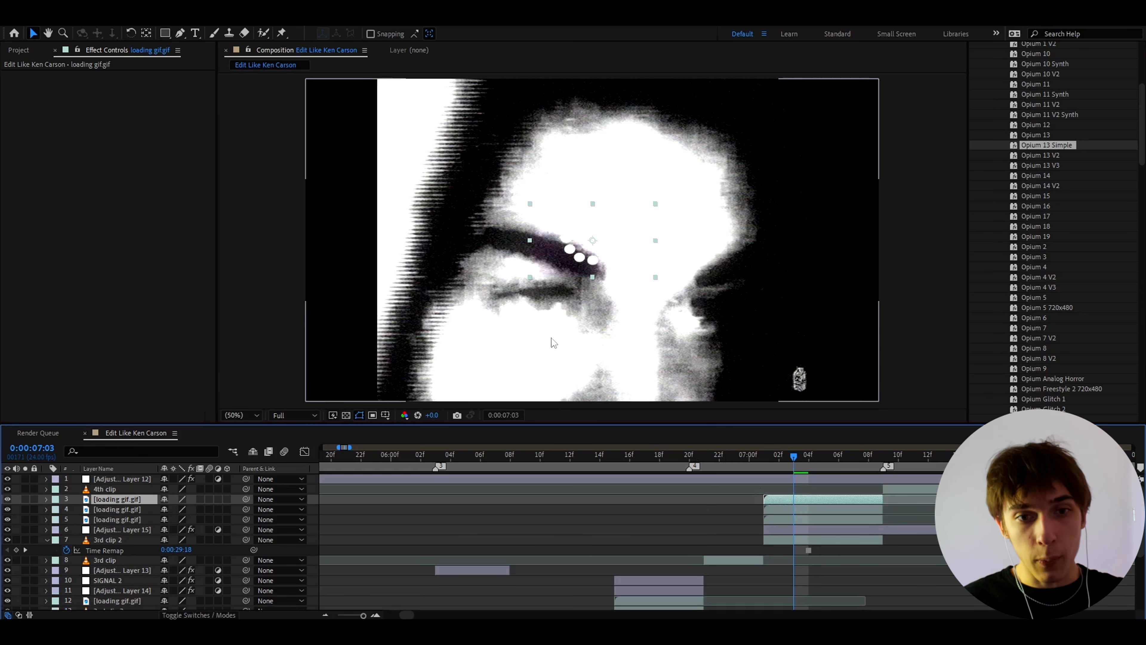
key("period")
left_click(244, 414)
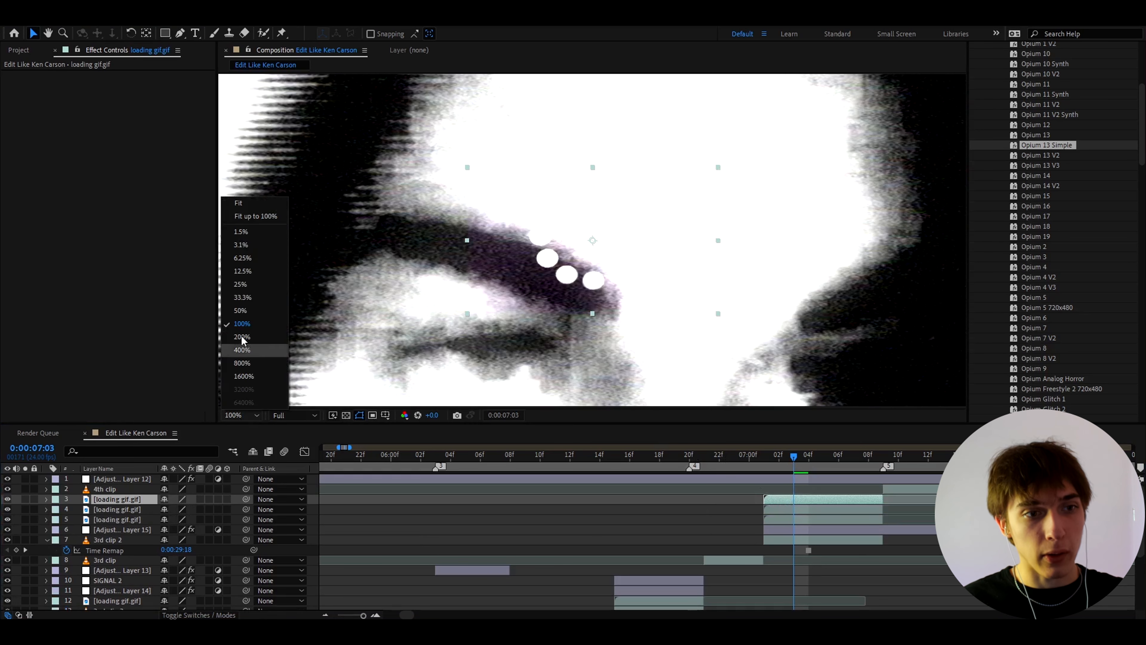
left_click(244, 202)
Step: Apply the S_DissolveLuma effect to the topmost loading gif layer and set its Dissolve Percent to 14%
key("ctrl+space")
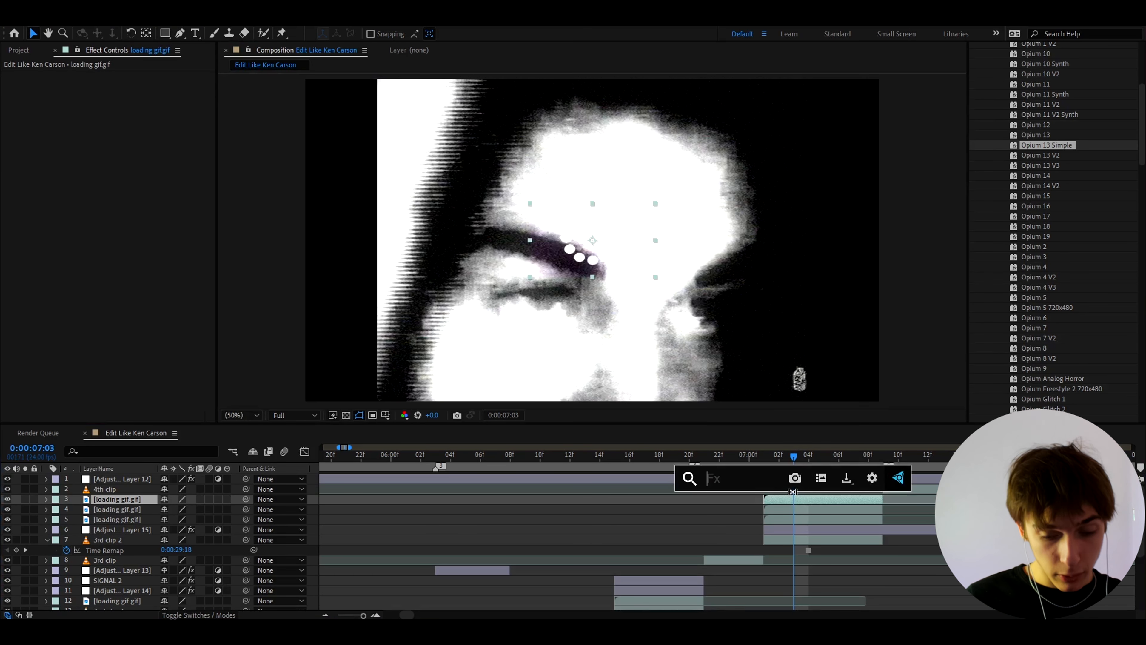
type("s_dissolvel")
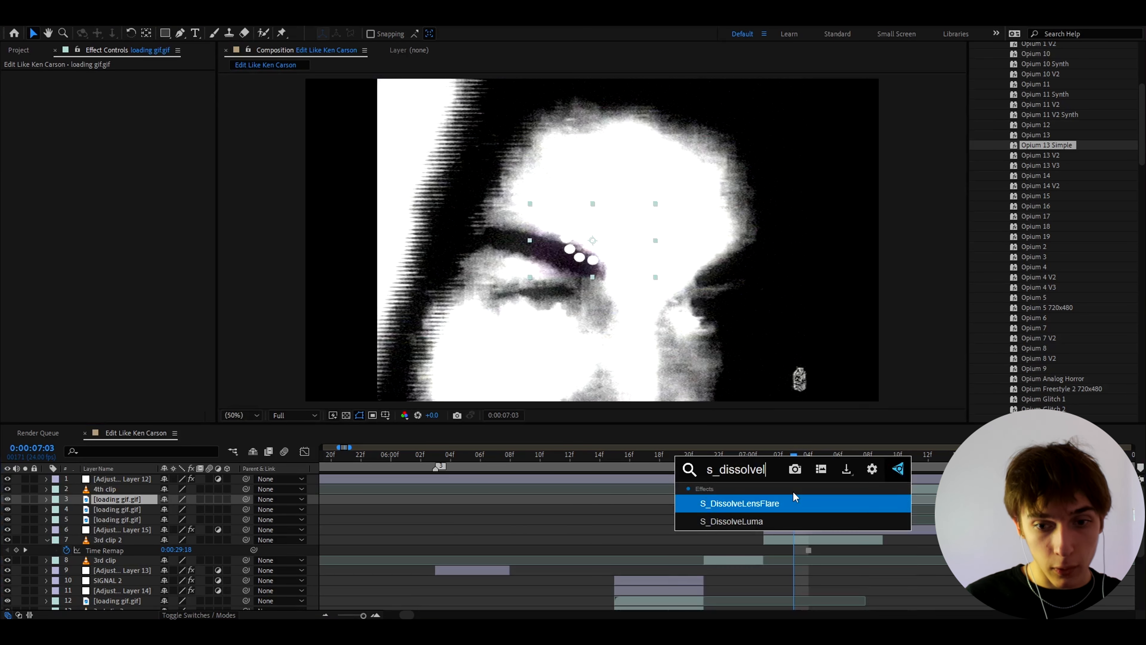
left_click(731, 521)
left_click(126, 136)
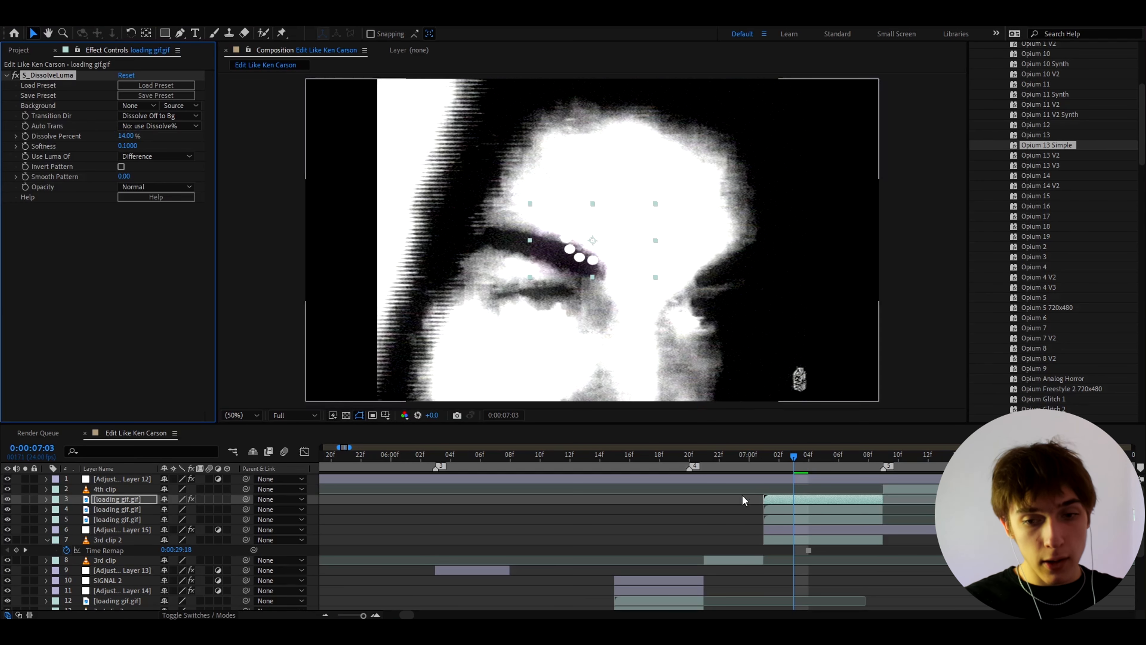
Step: Paste the S_DissolveLuma effect onto the other two stacked loading gif layers and return to 0:00:07:01
left_click(778, 507)
key("ctrl+v")
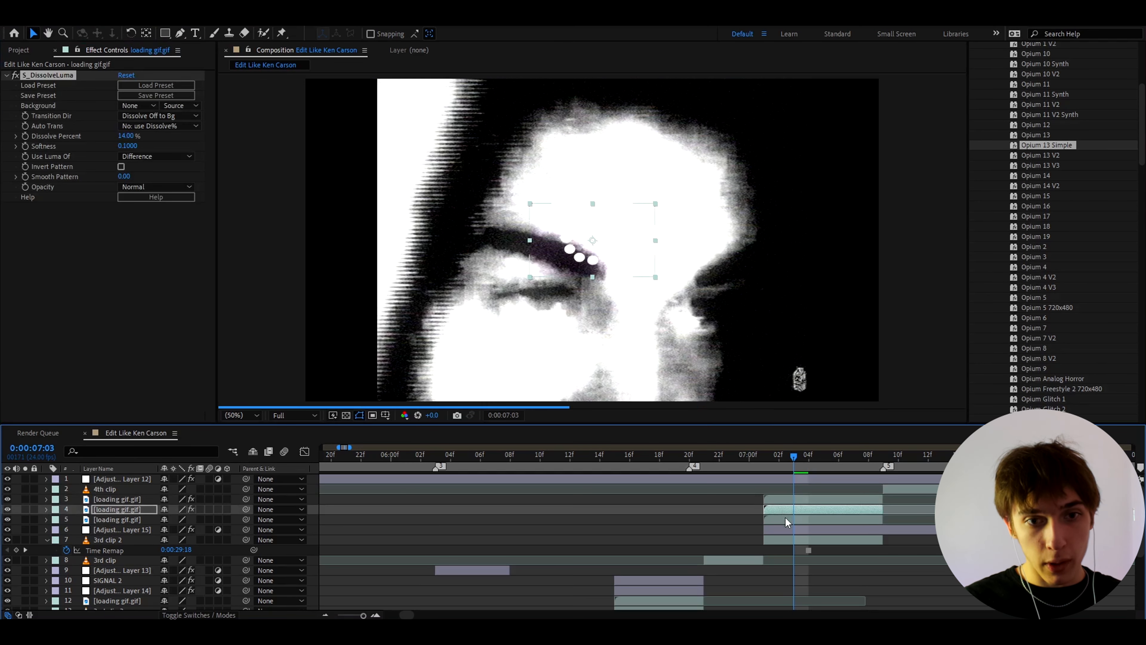
left_click(784, 518)
key("ctrl+v")
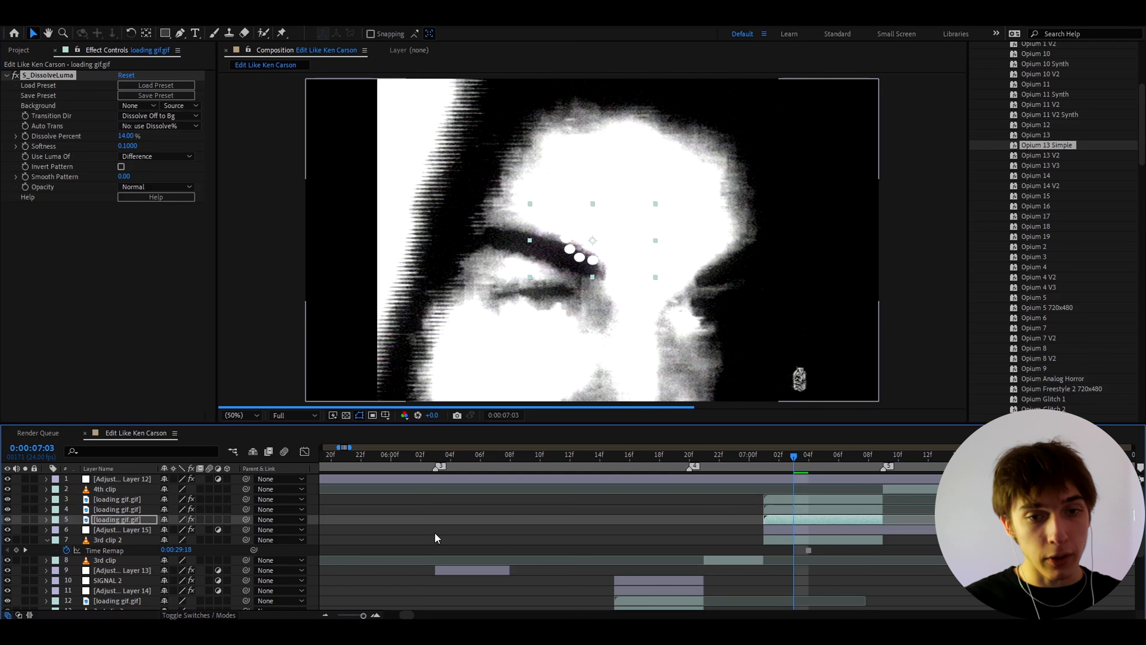
left_click(765, 457)
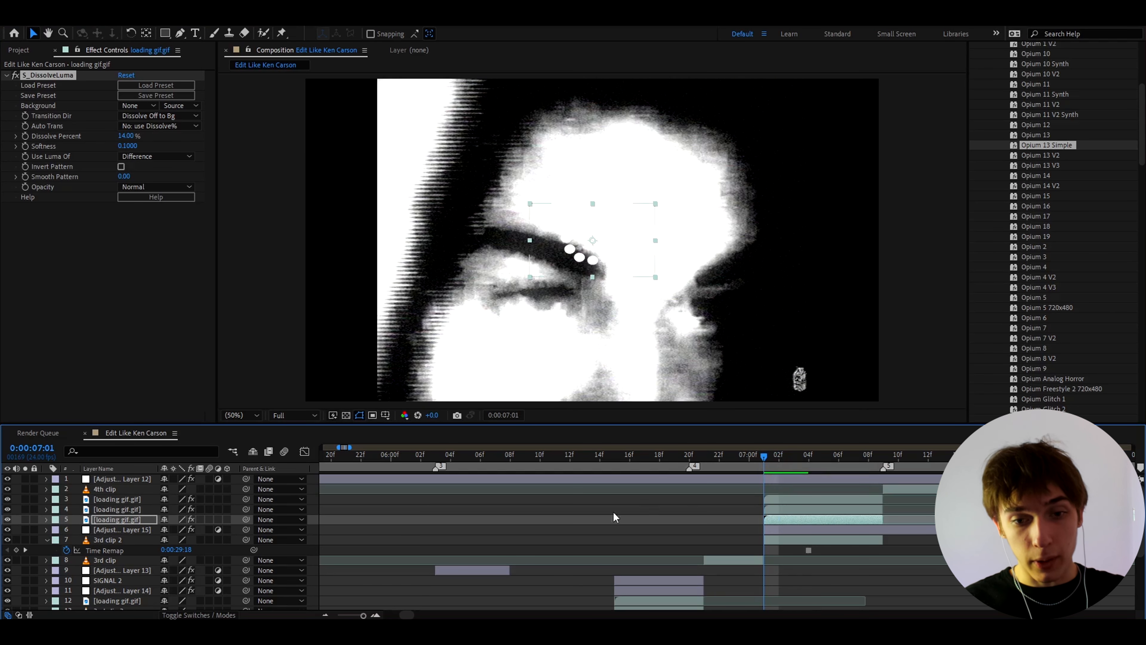